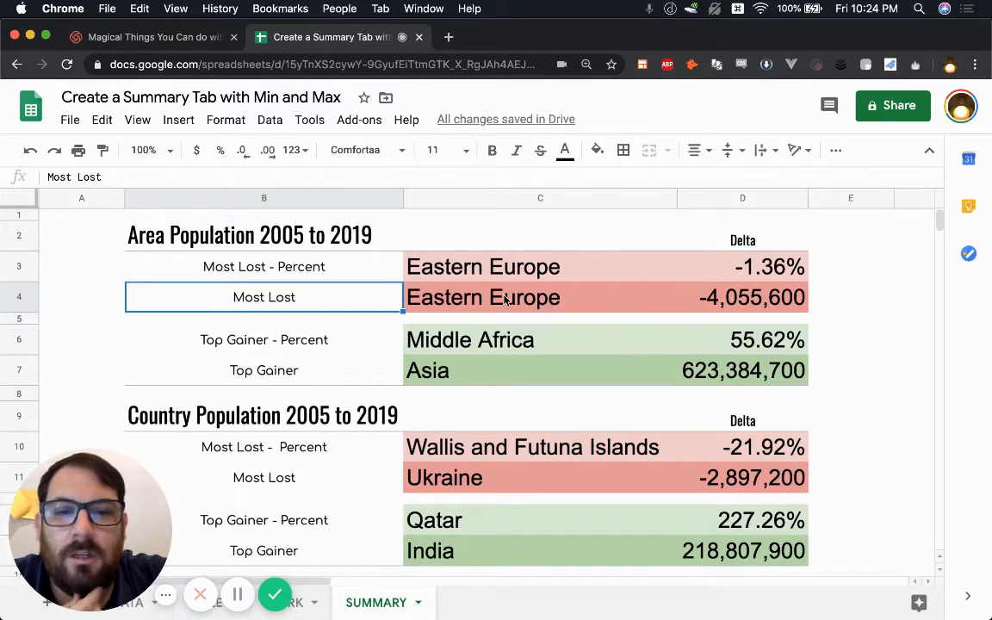
Step: Examine the Most Lost and Top Gainer cells in the area population section of the SUMMARY sheet, including their formulas
left_click(414, 274)
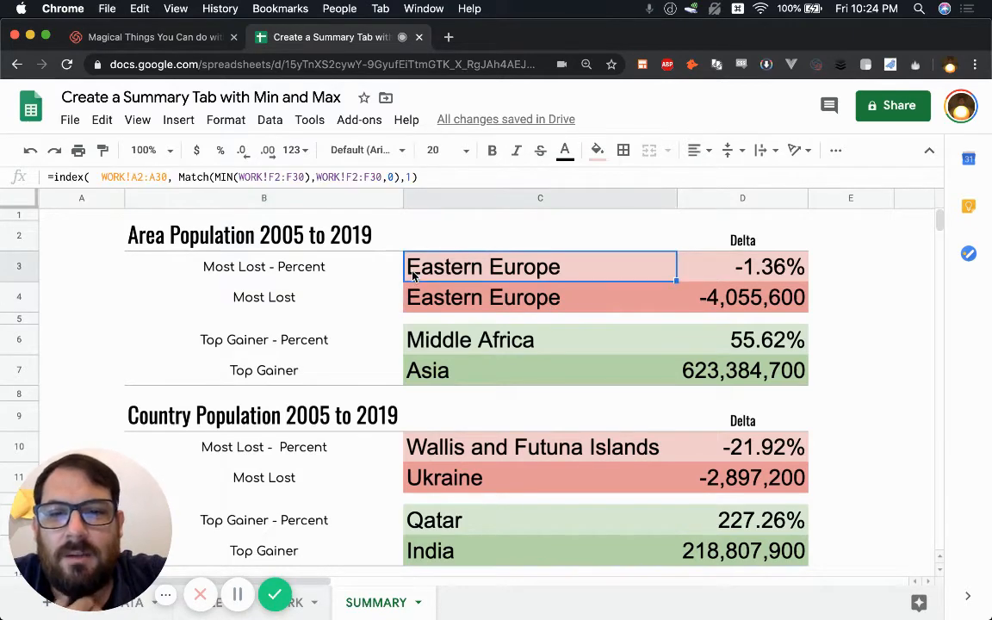
left_click(356, 281)
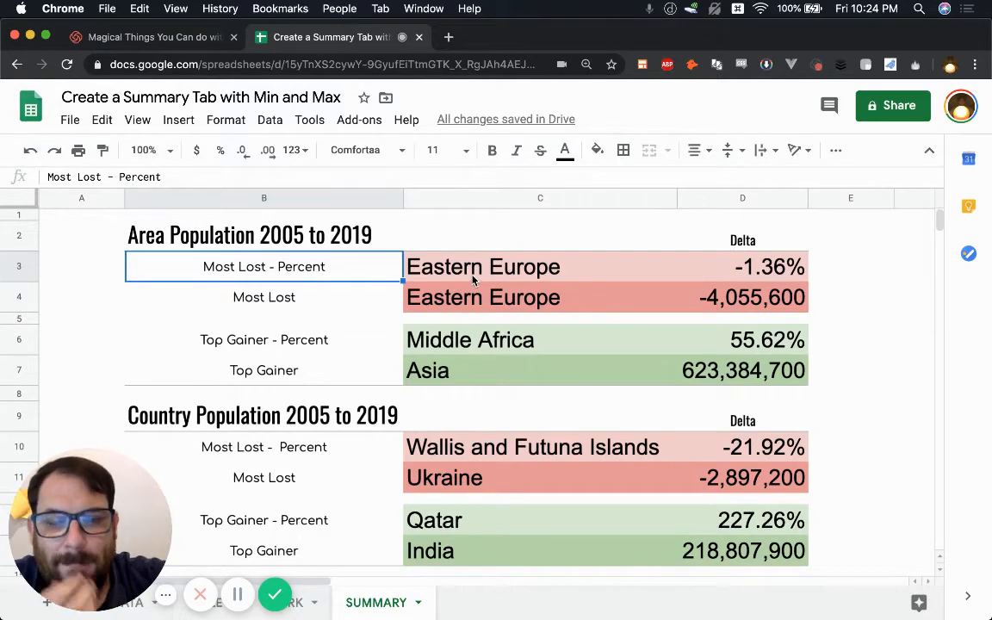
left_click(647, 285)
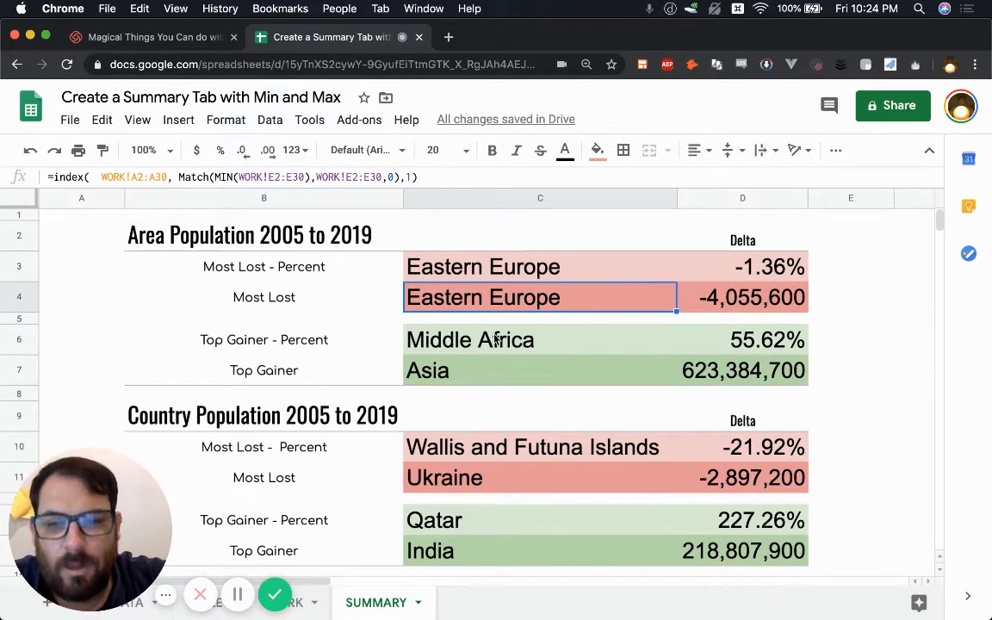
left_click(518, 276)
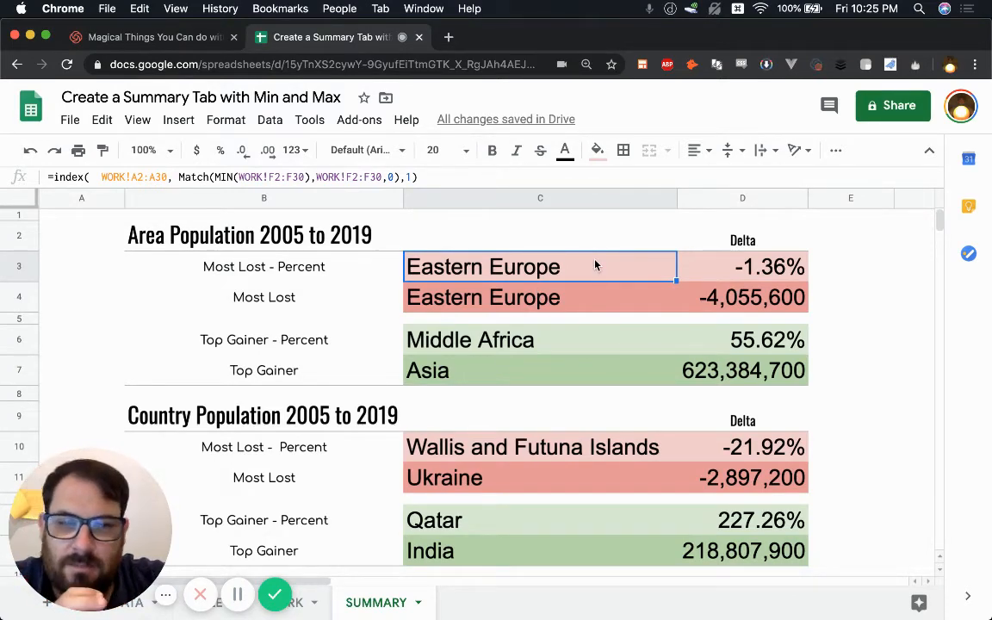
left_click(321, 244)
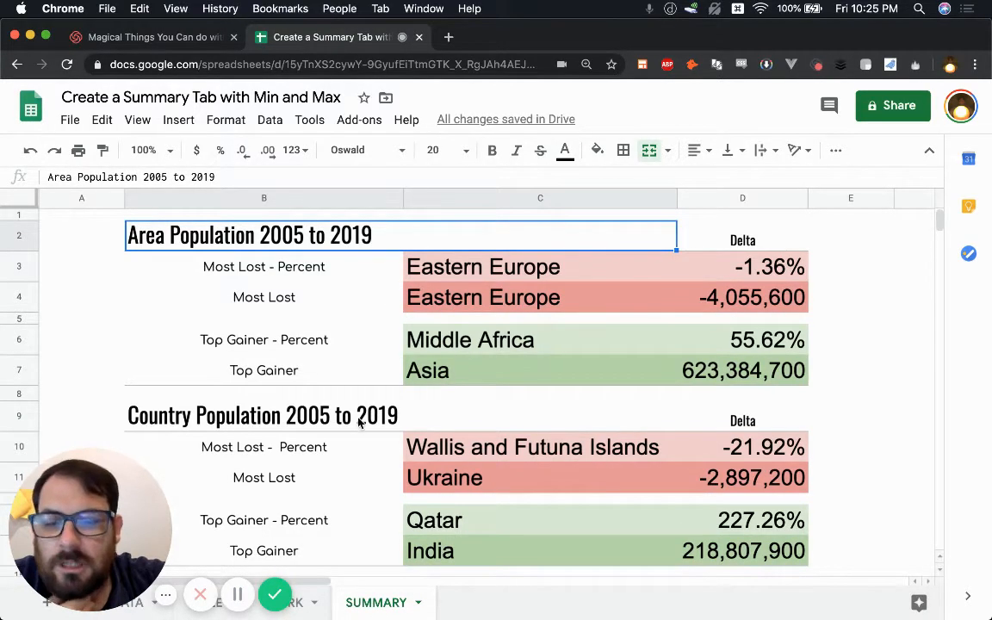
mouse_move(101, 504)
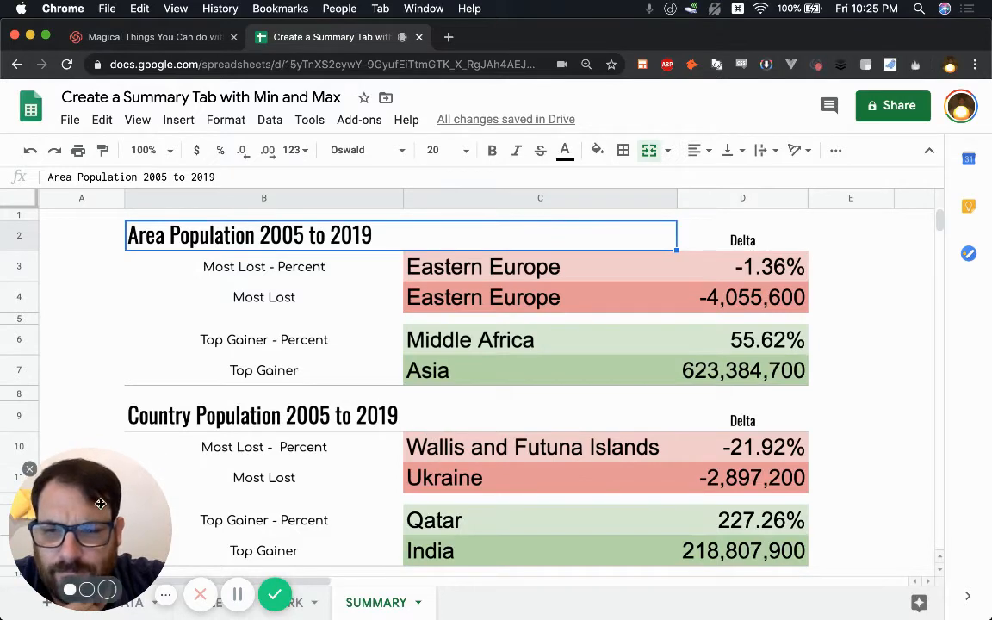
left_click_drag(100, 504, 101, 461)
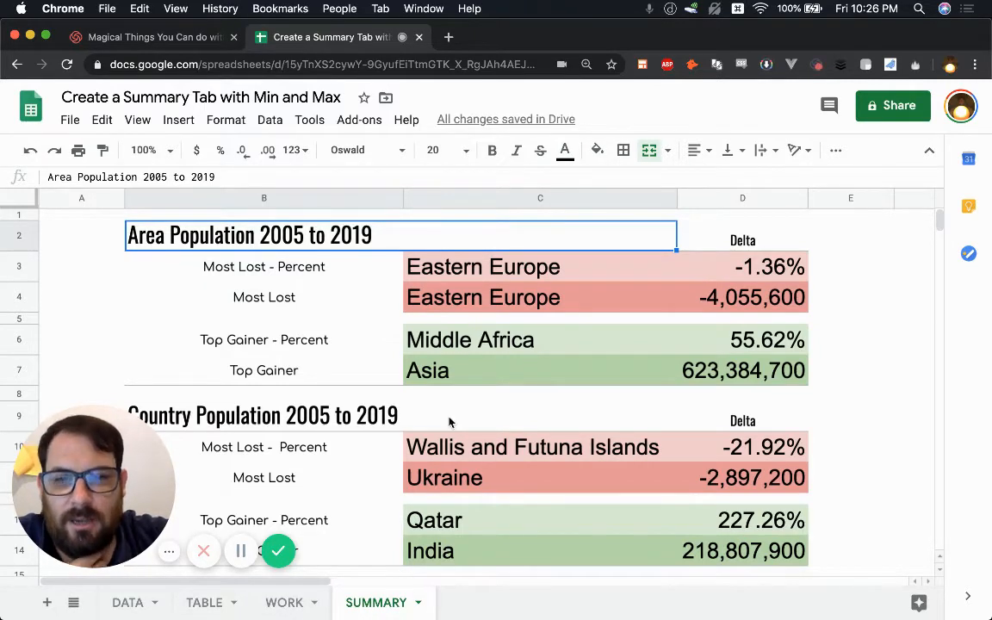
left_click(472, 346)
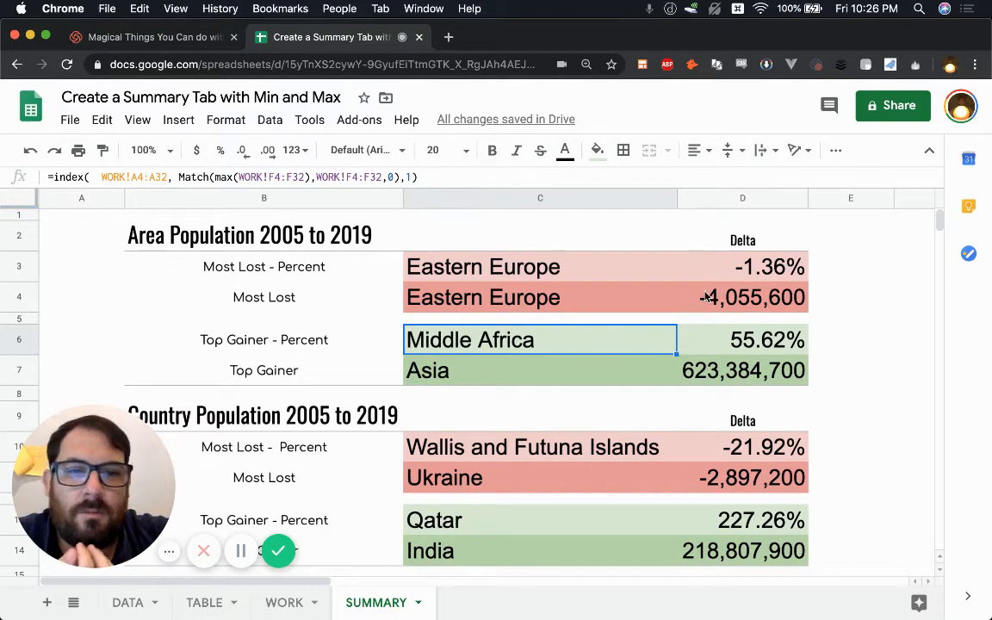
left_click(791, 274)
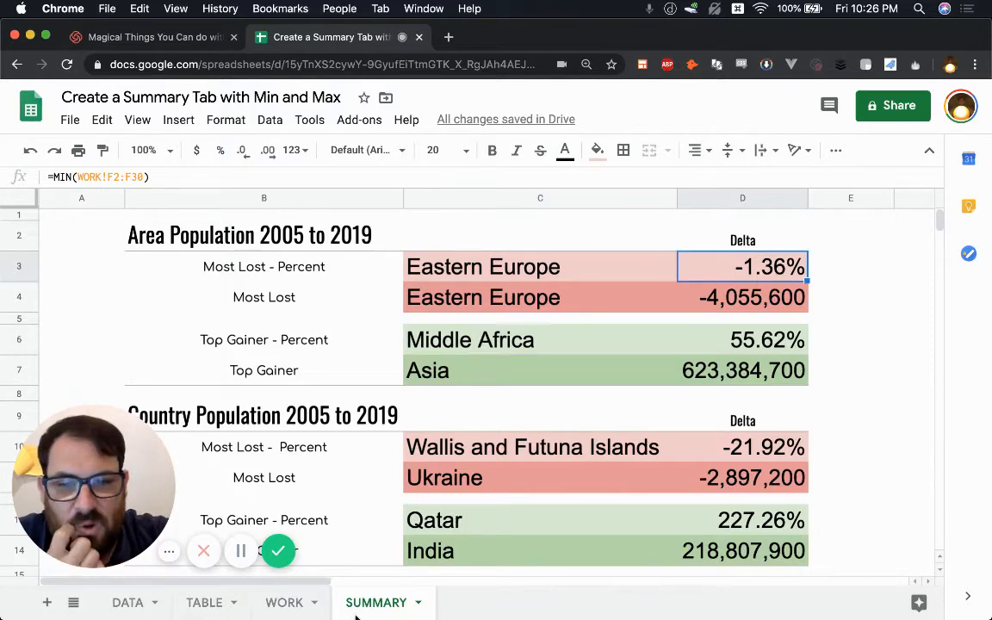
Step: Open the WORK sheet and inspect Asia's 2005 and 2019 populations and the formulas behind its Delta and % Delta
left_click(315, 596)
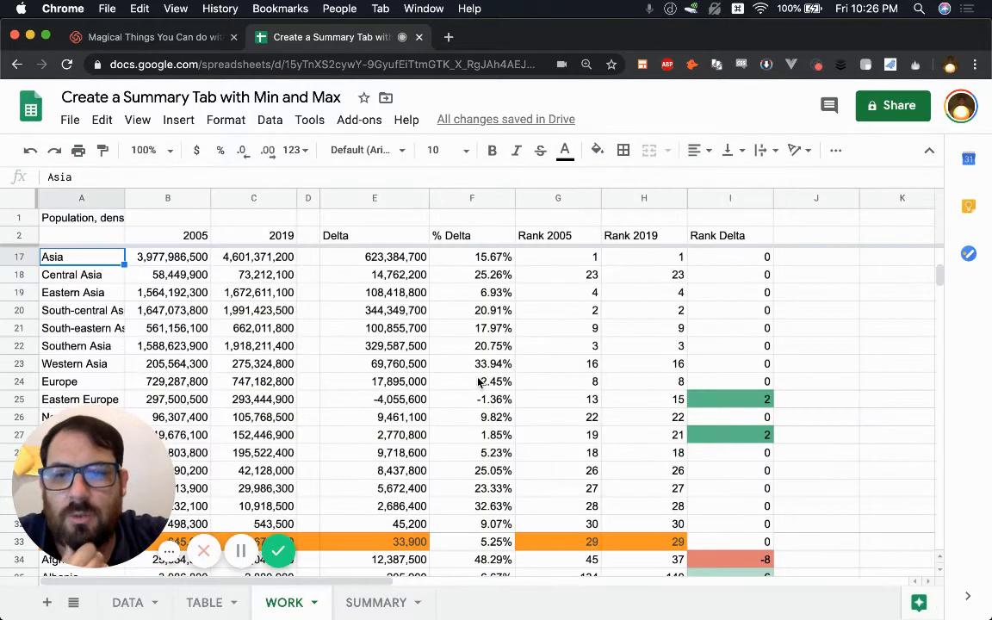
left_click(353, 274)
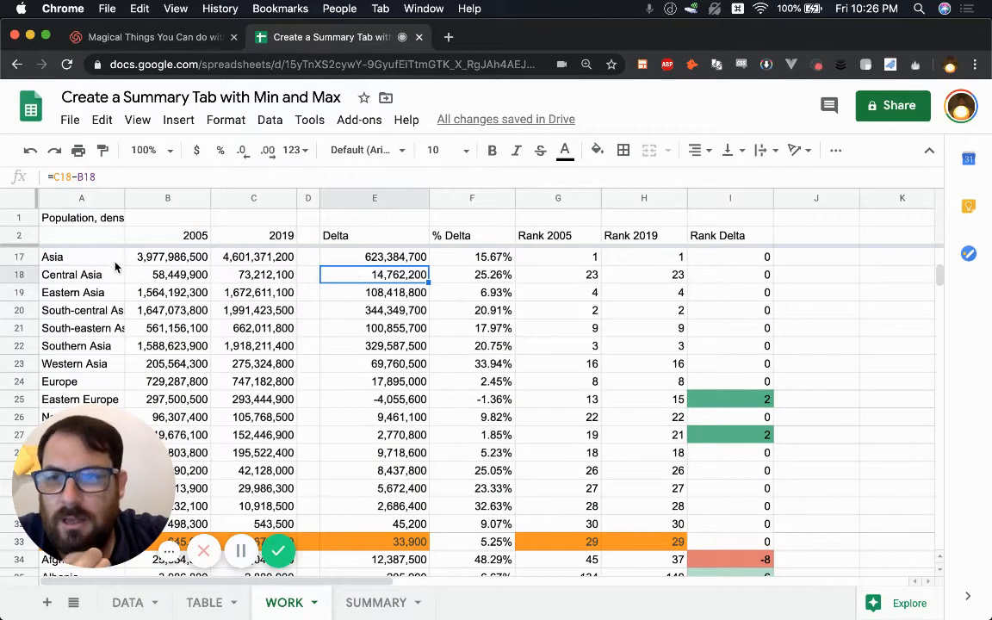
left_click(159, 262)
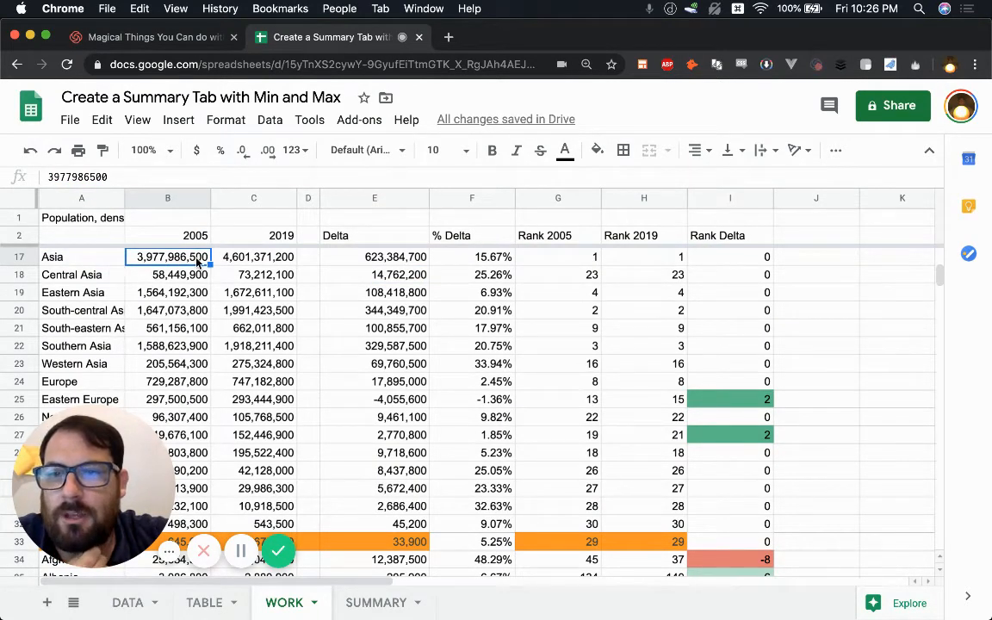
left_click(262, 258)
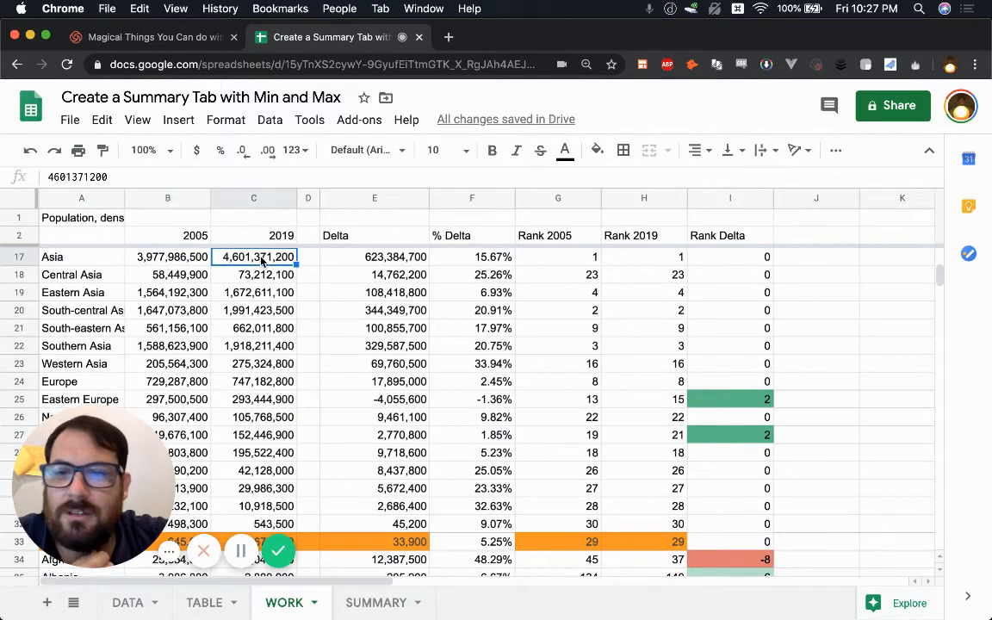
left_click(340, 255)
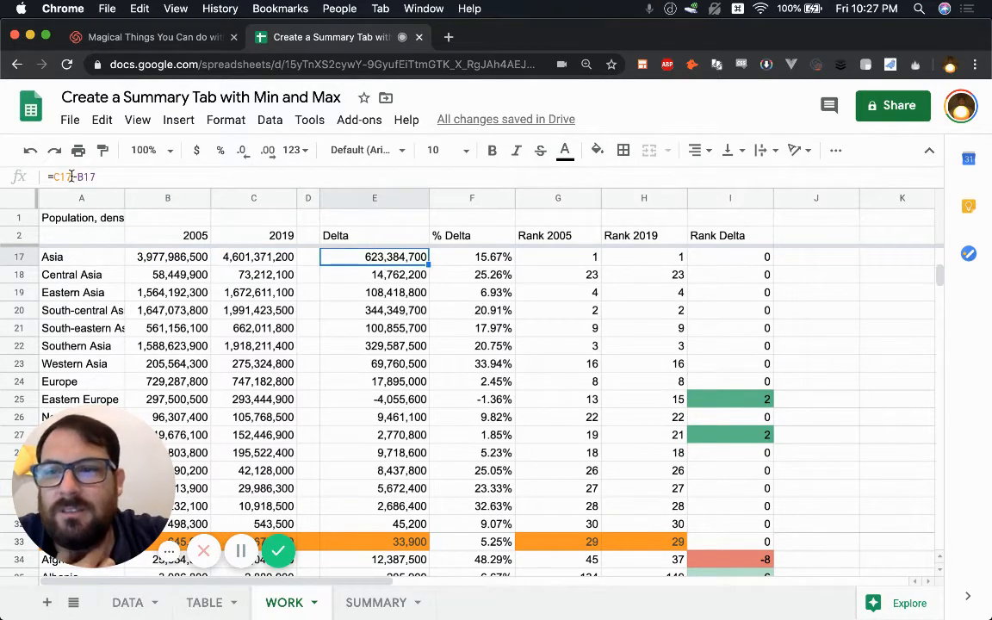
left_click_drag(73, 176, 84, 177)
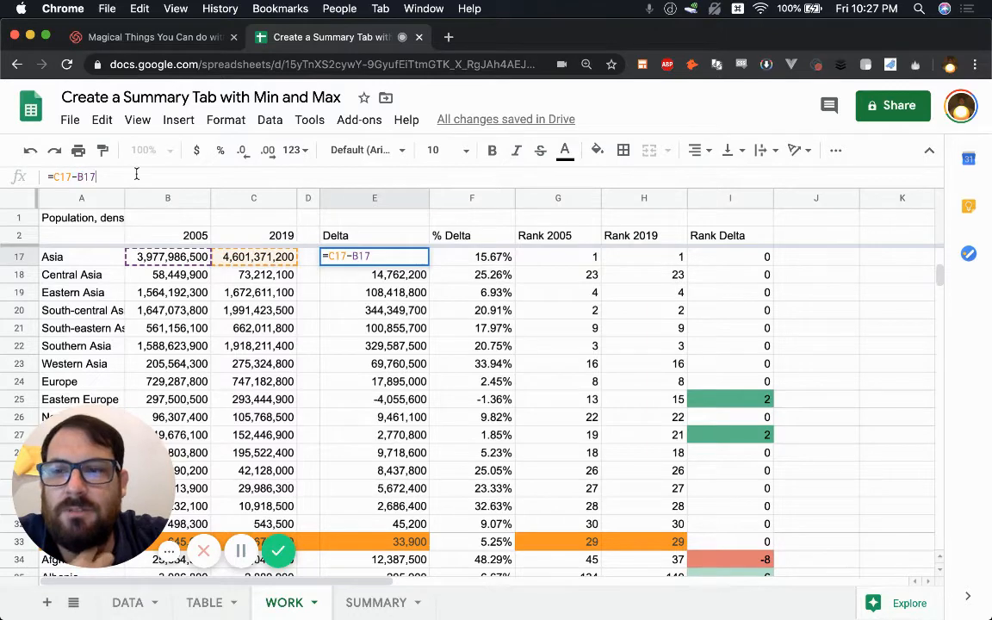
left_click(452, 258)
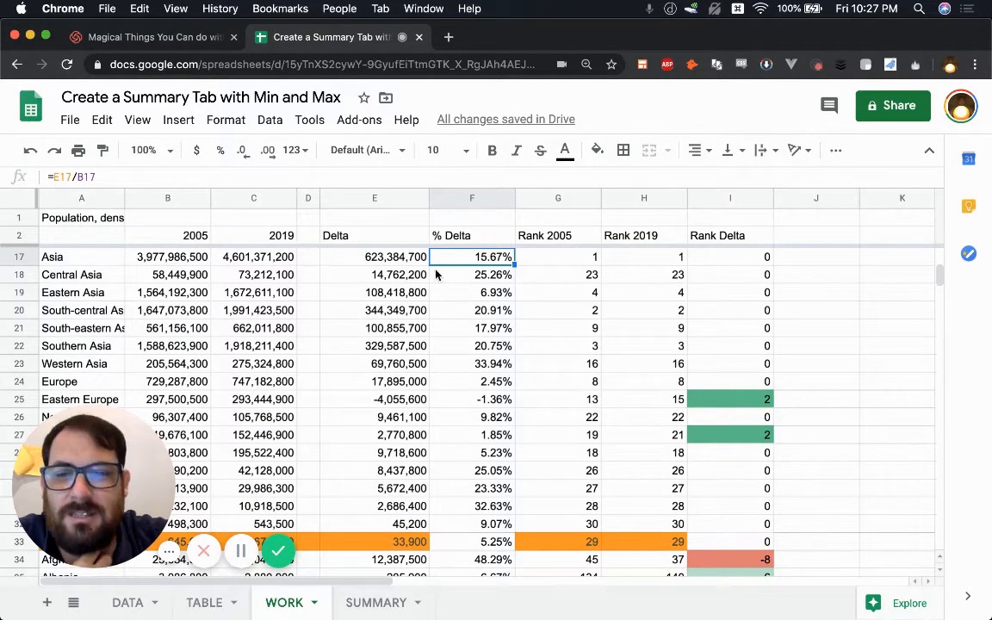
Step: Look through the WORK sheet's rows for the point where the areas end and the countries begin
scroll(507, 448, "down", 7)
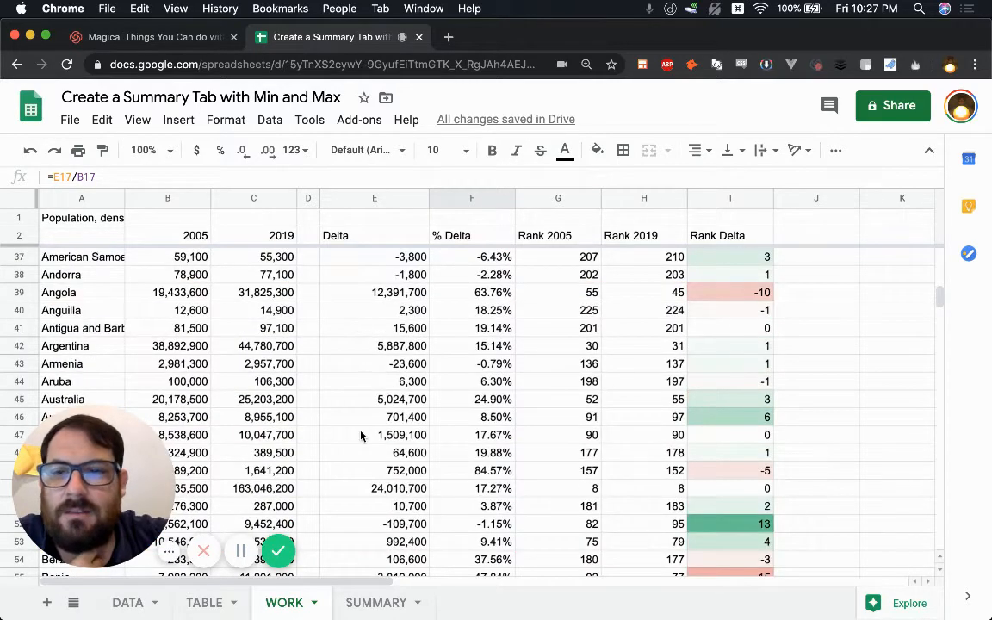
scroll(324, 387, "up", 4)
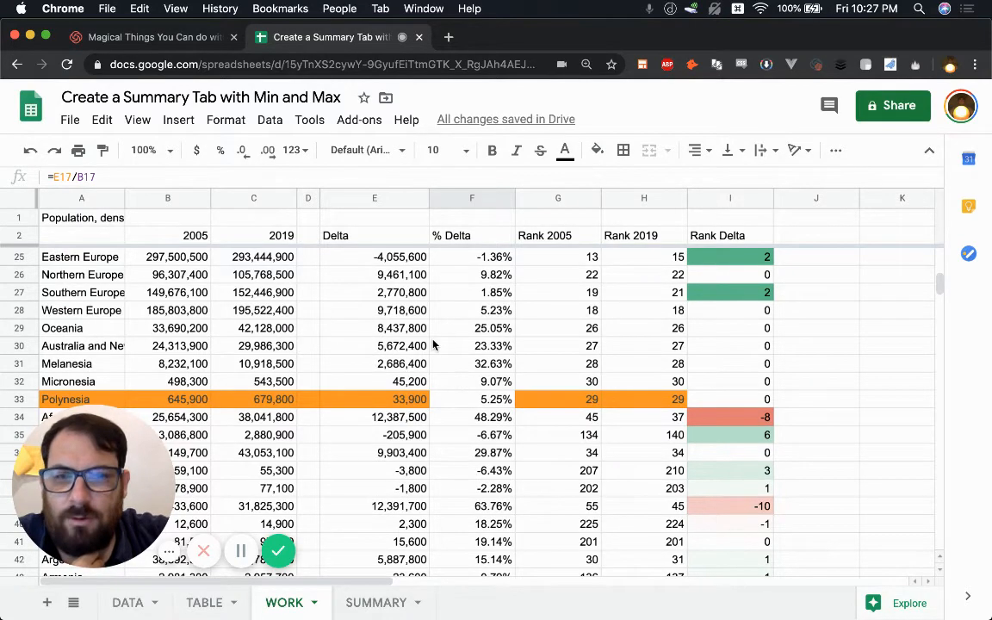
scroll(433, 345, "down", 3)
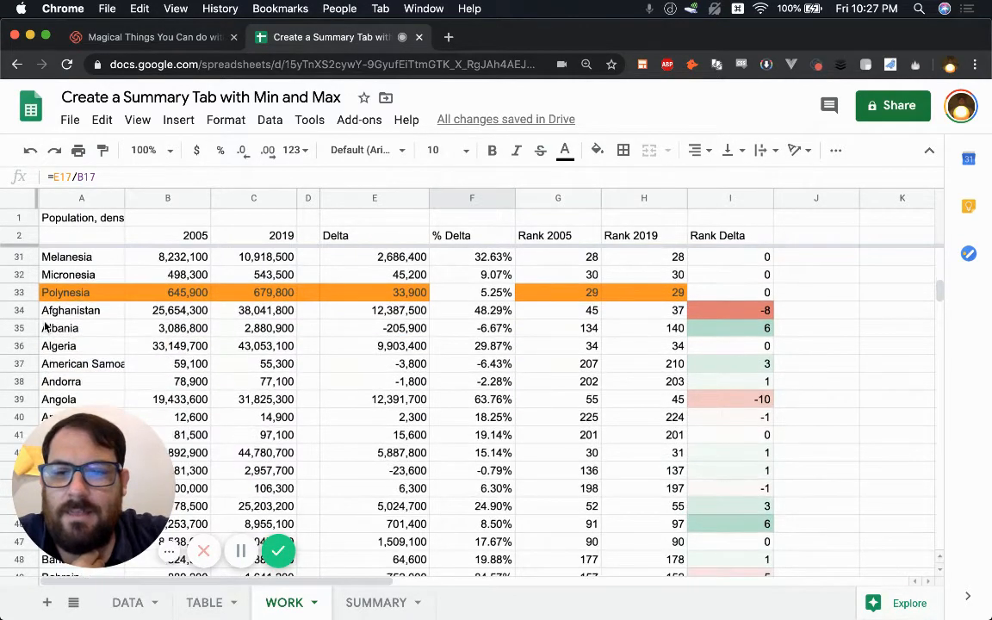
left_click(64, 316)
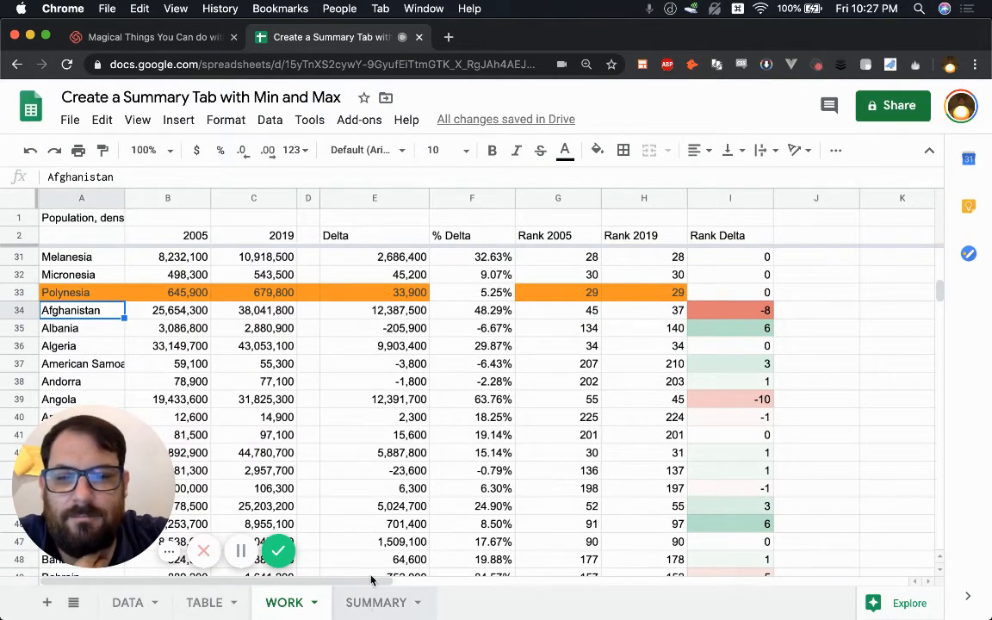
Step: Return to the SUMMARY sheet and compare the Most Lost rows of the area and country population sections
left_click(365, 610)
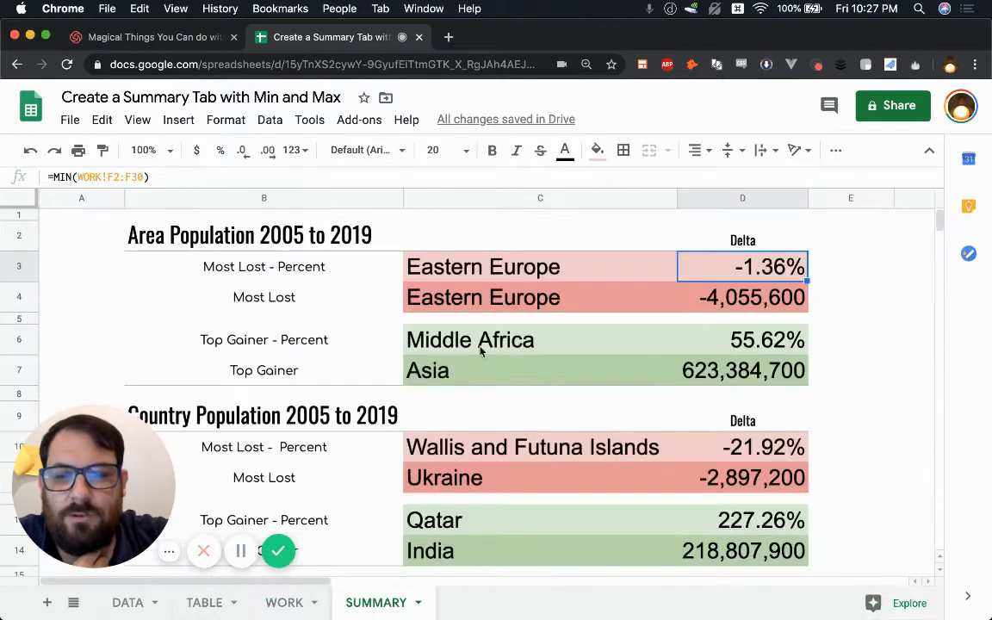
left_click(321, 243)
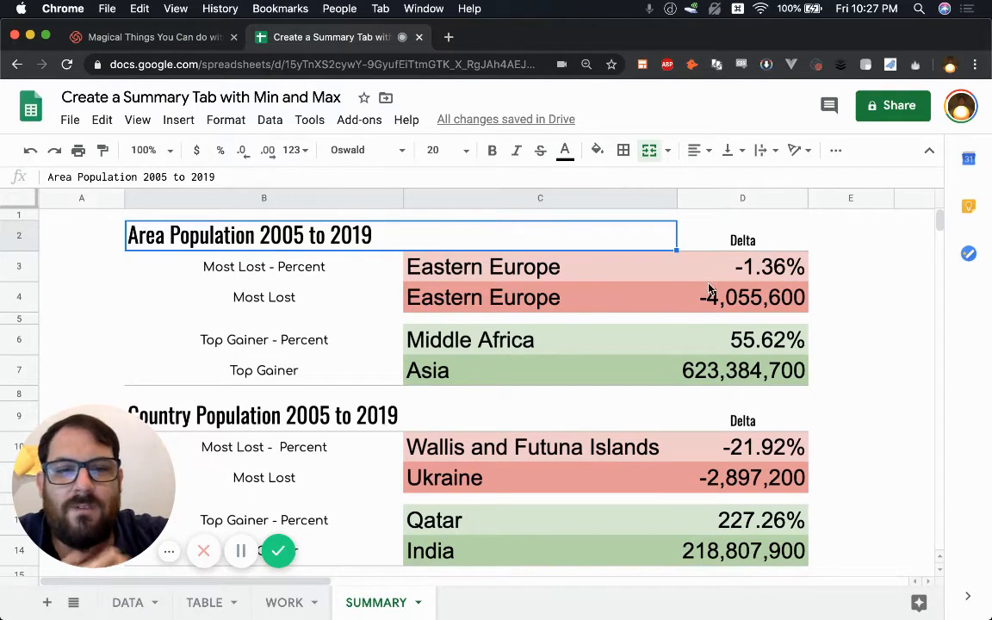
left_click(514, 280)
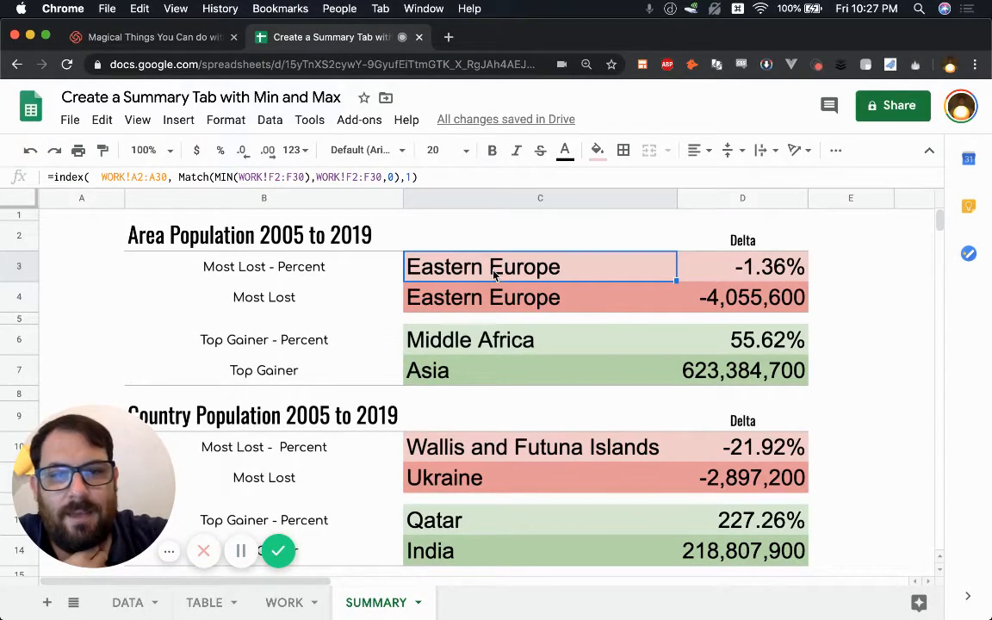
left_click(493, 454)
left_click(527, 278)
left_click(522, 301)
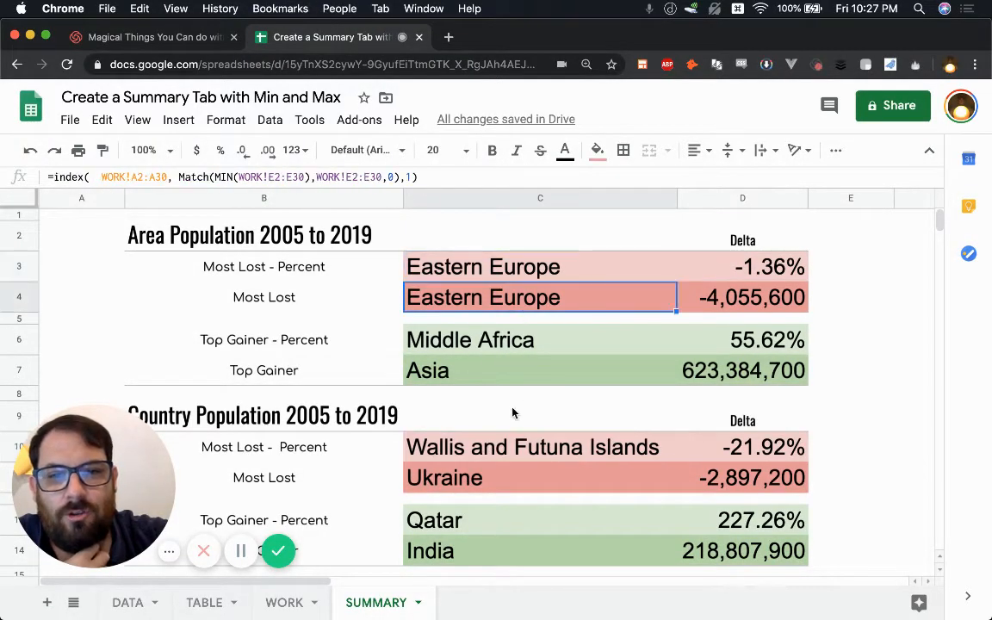
left_click(513, 448)
left_click(513, 477)
left_click(443, 297)
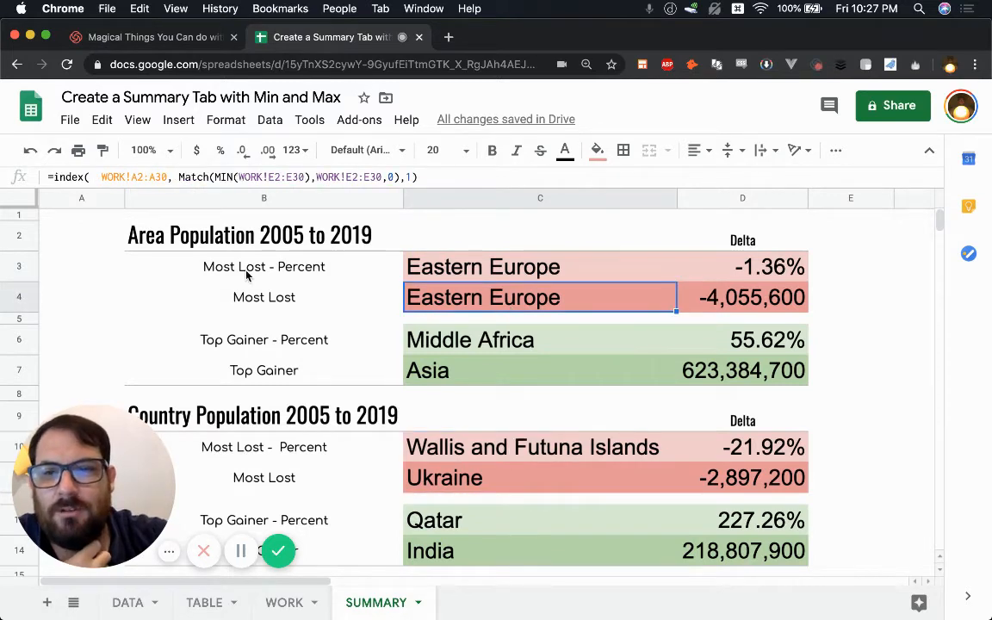
left_click_drag(226, 258, 492, 294)
left_click(399, 459)
left_click_drag(399, 462, 518, 474)
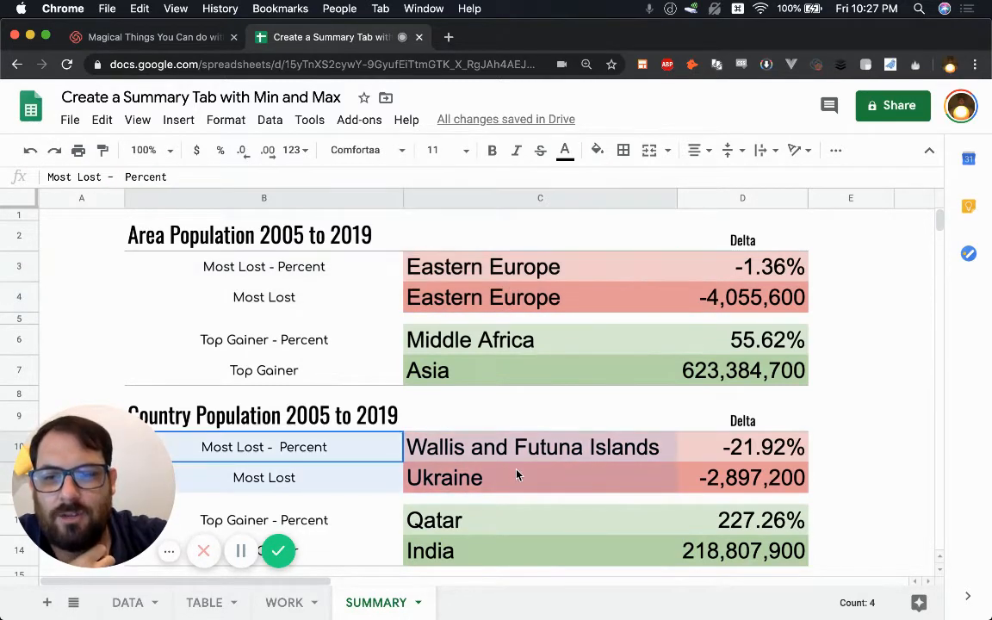
left_click(288, 415)
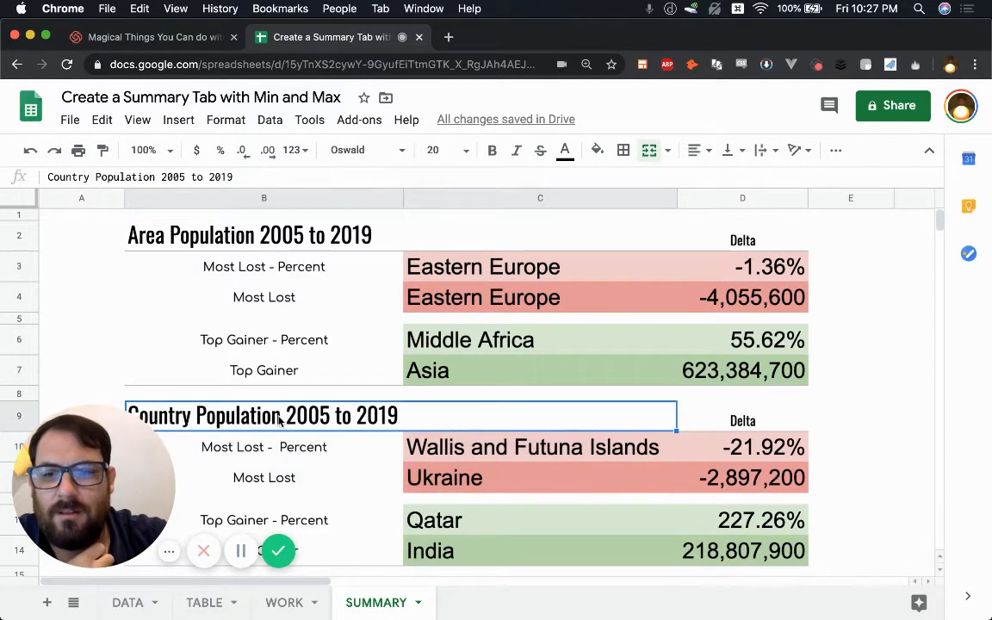
left_click(109, 227)
left_click(95, 215)
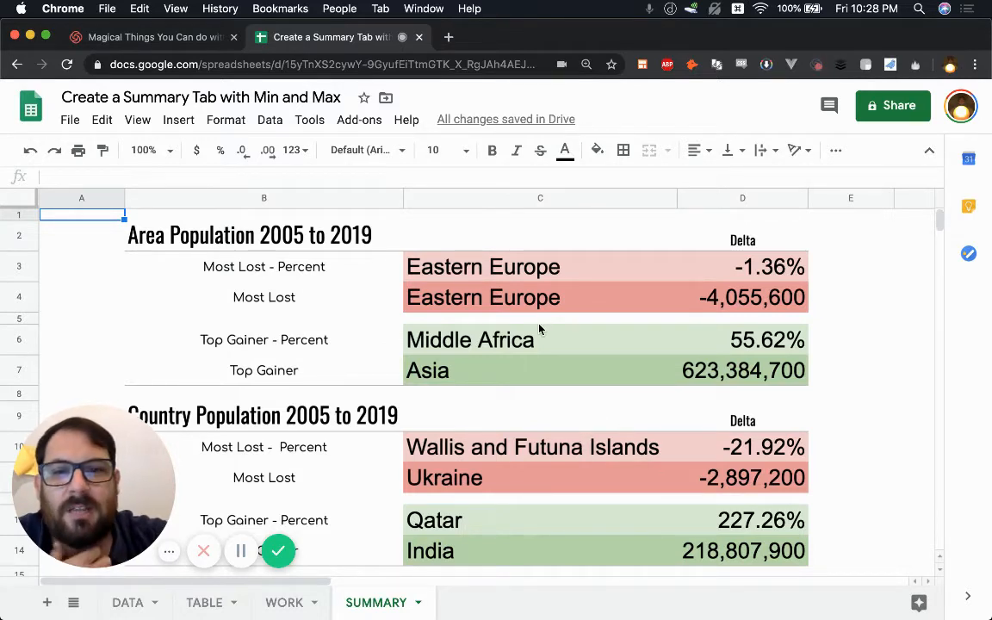
Step: Inspect the area section's Most Lost - Percent formulas in C3 and D3, and the function and range of the Top Gainer - Percent formula in D6
left_click(600, 272)
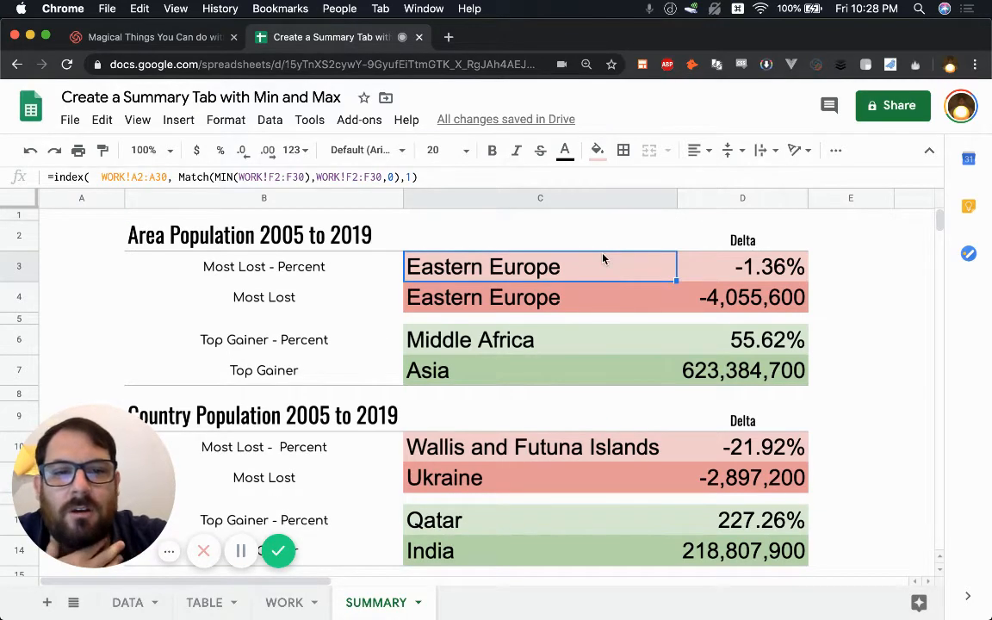
left_click(762, 270)
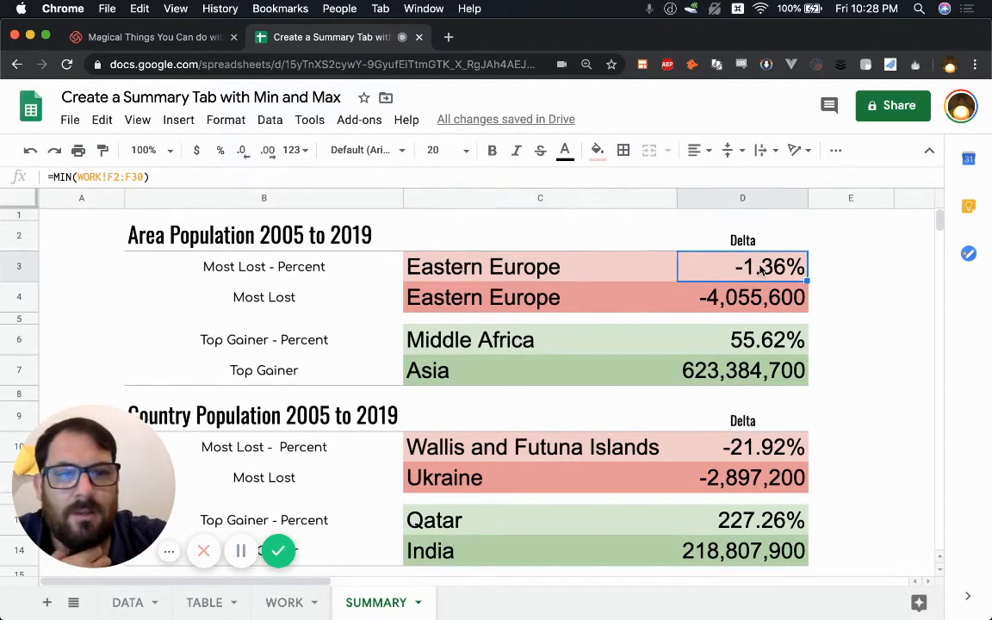
left_click(763, 342)
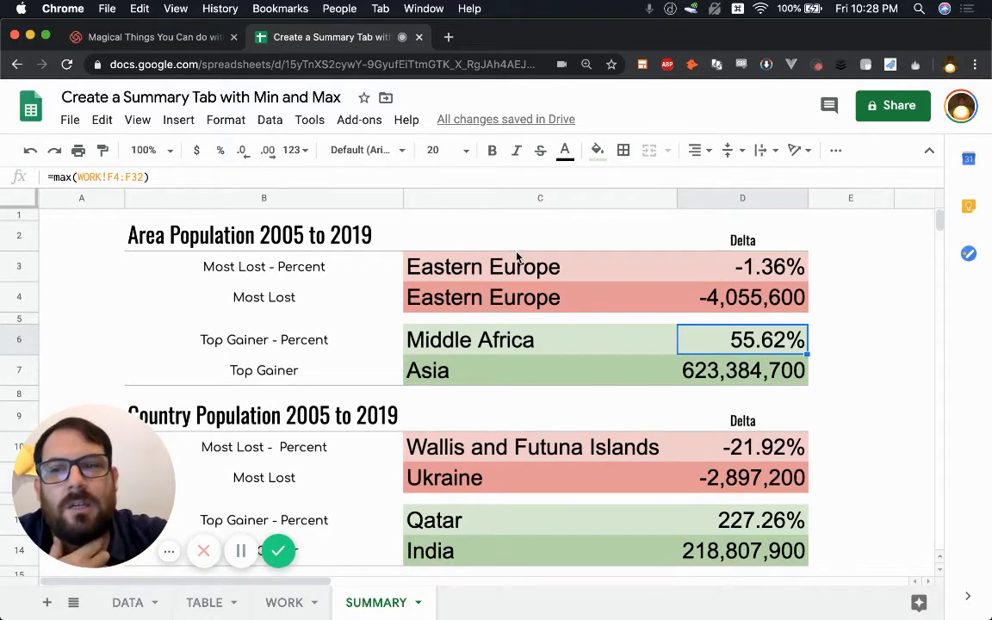
double_click(709, 343)
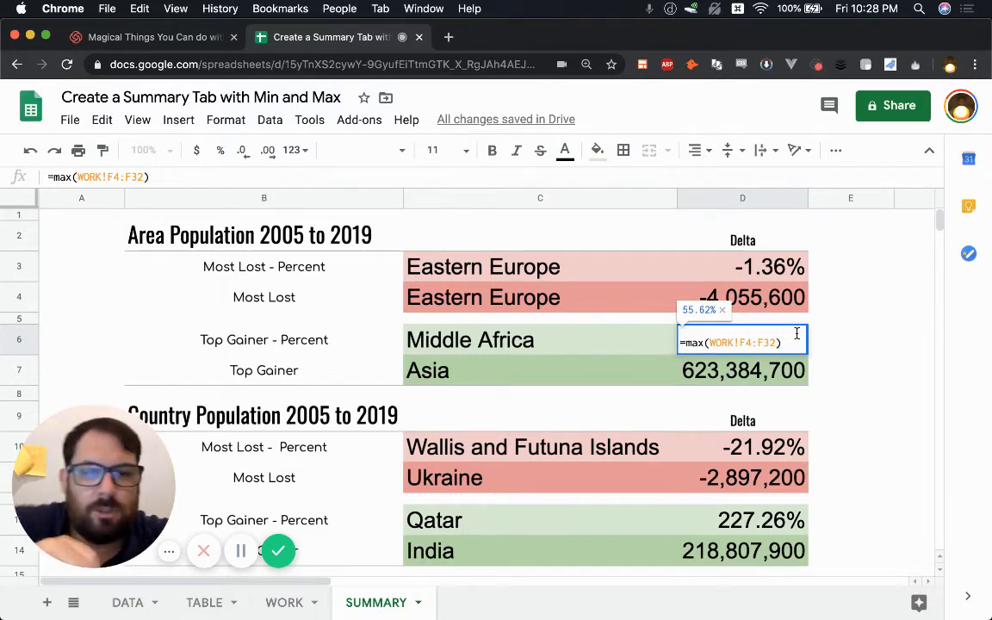
double_click(689, 343)
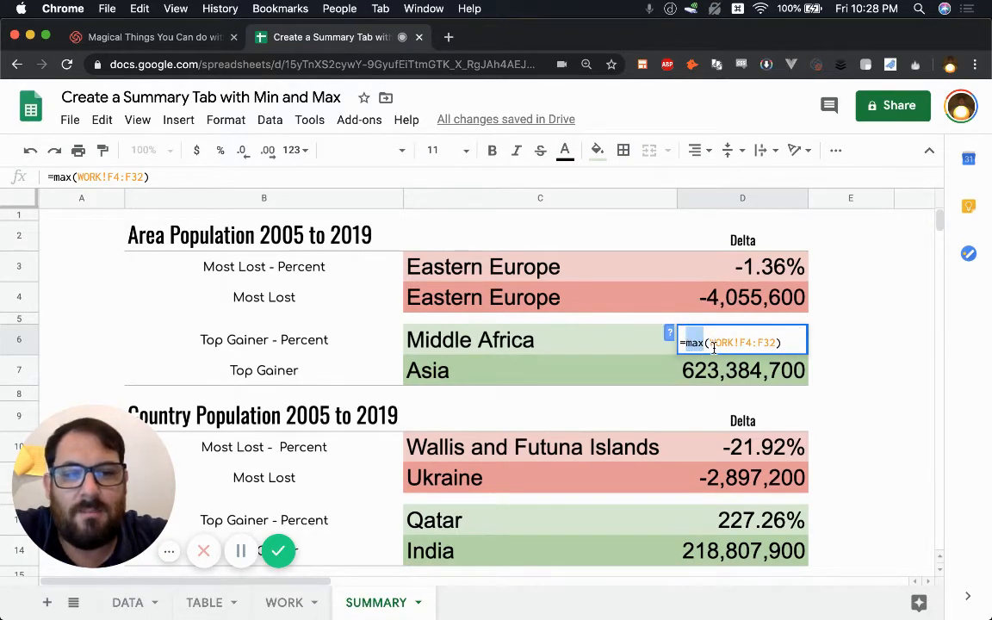
left_click_drag(709, 342, 793, 340)
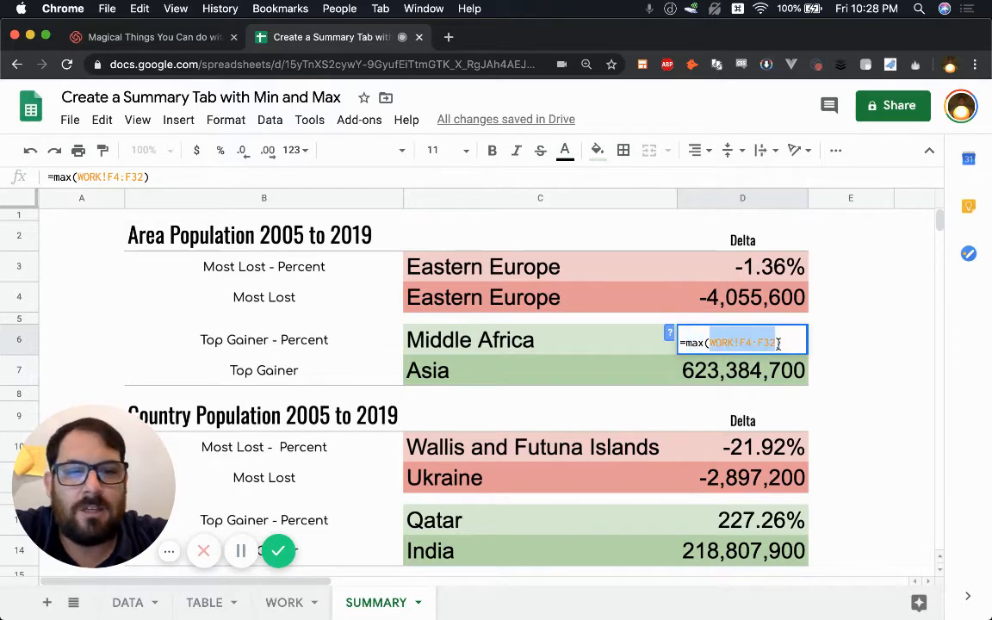
left_click(827, 345)
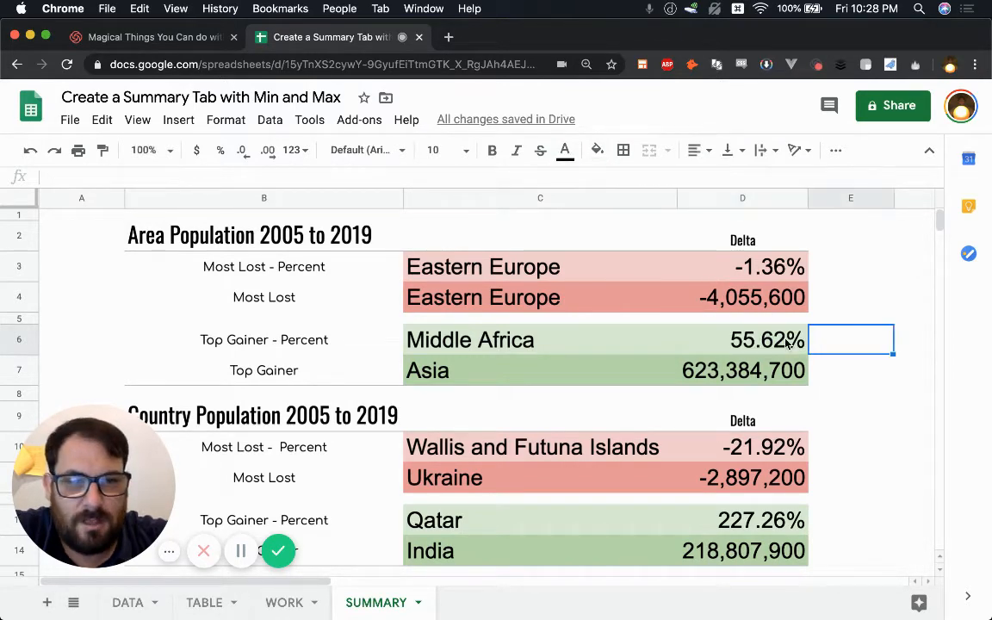
Step: Inspect the area section's Top Gainer - Percent formulas: MAX in D6 and INDEX with MATCH in C6
left_click(741, 340)
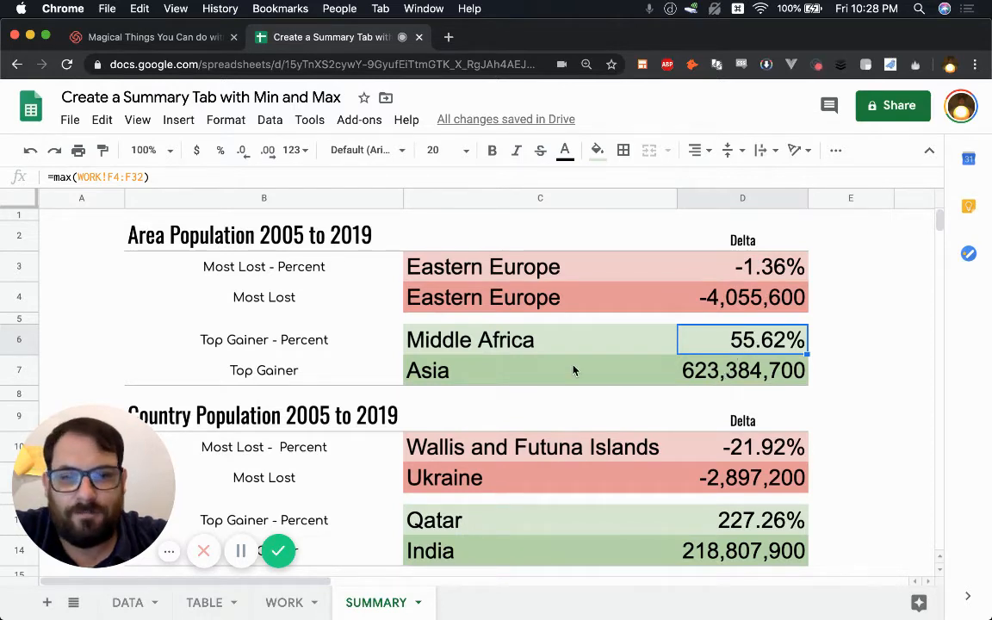
left_click(527, 339)
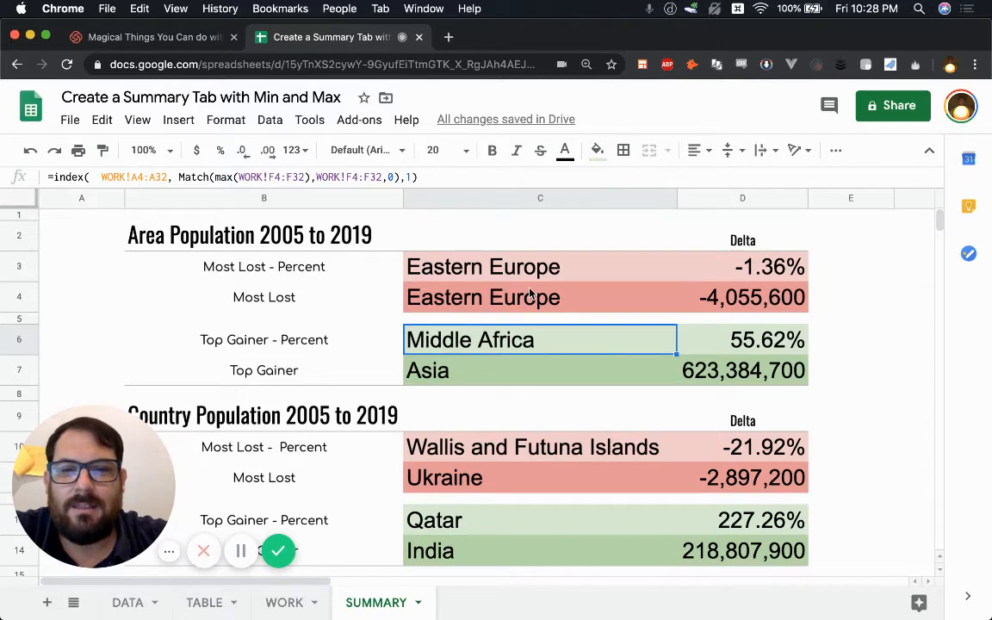
left_click(683, 342)
double_click(683, 343)
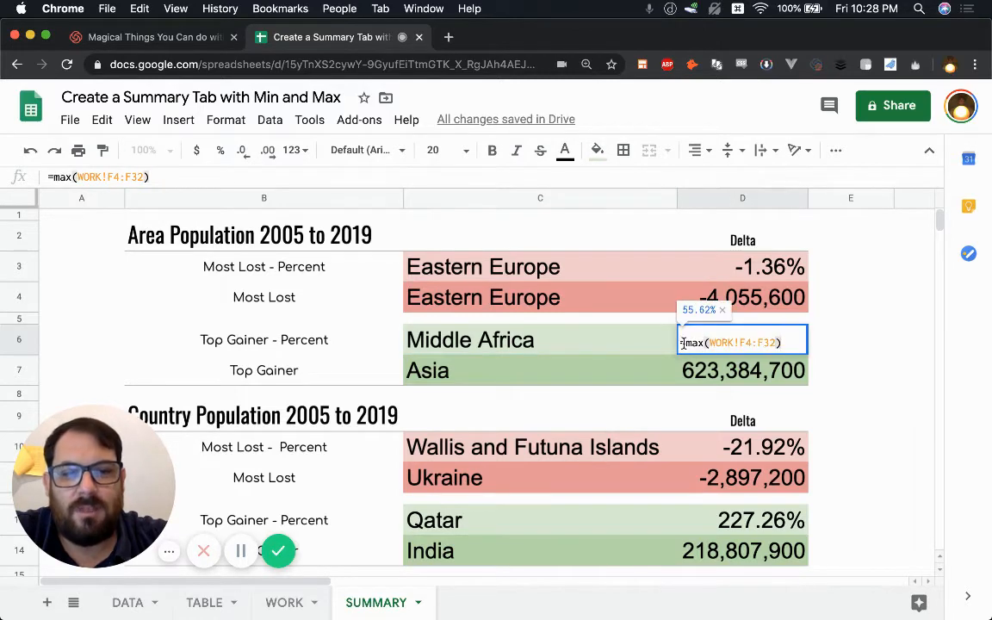
left_click_drag(798, 338, 557, 359)
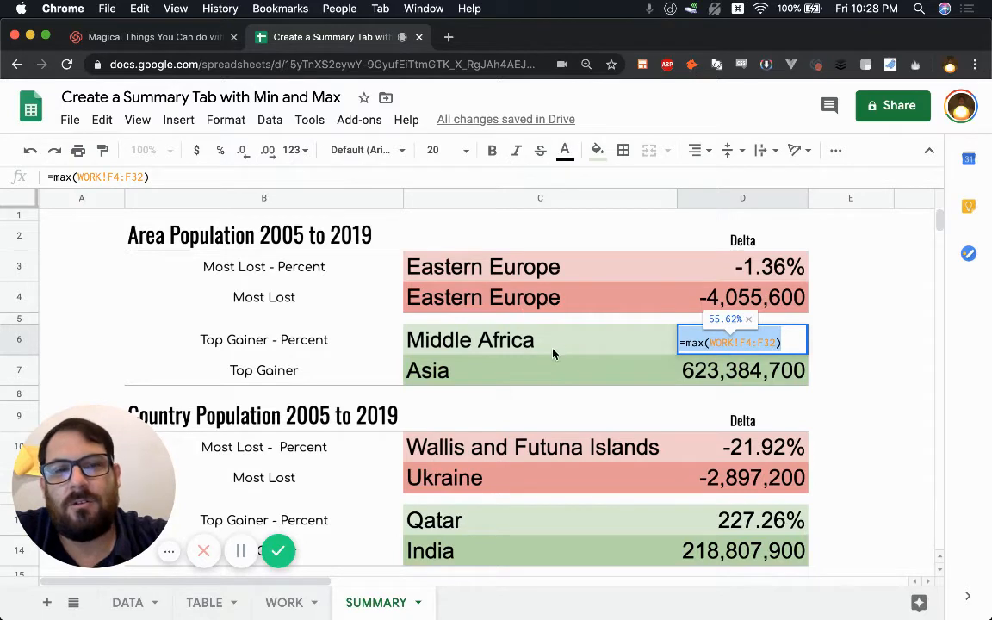
left_click(557, 354)
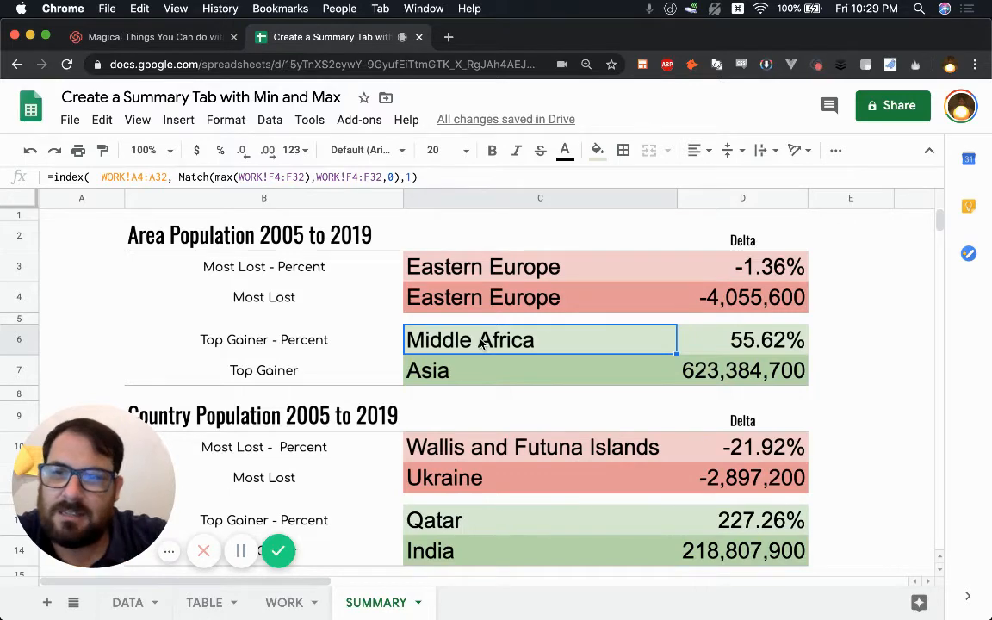
Step: Replace the max(WORK!F4:F32) lookup value inside MATCH in C6's formula with a reference to D6
double_click(523, 343)
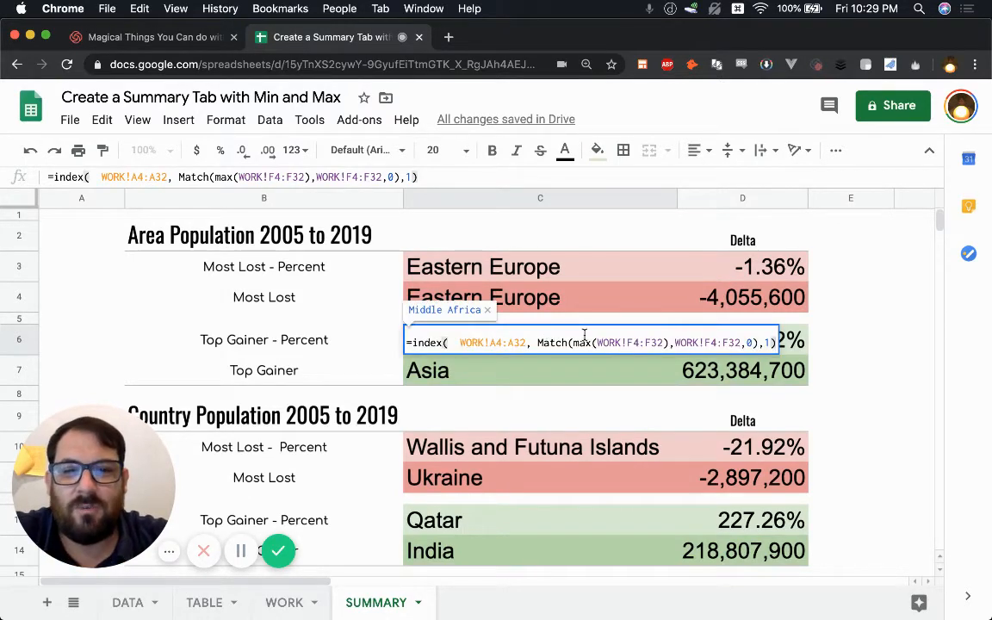
left_click_drag(573, 343, 667, 343)
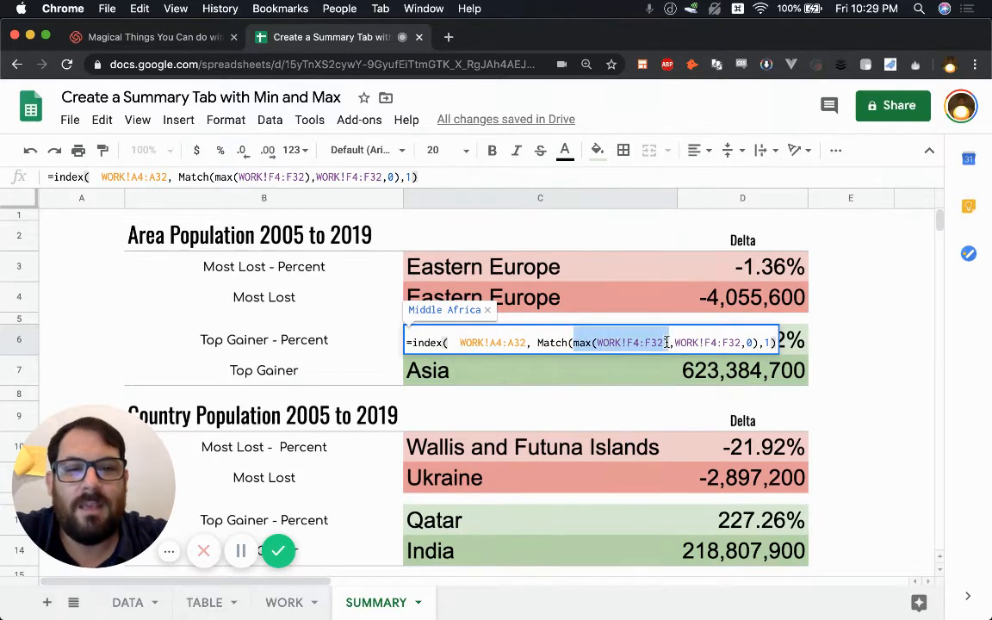
left_click(543, 342)
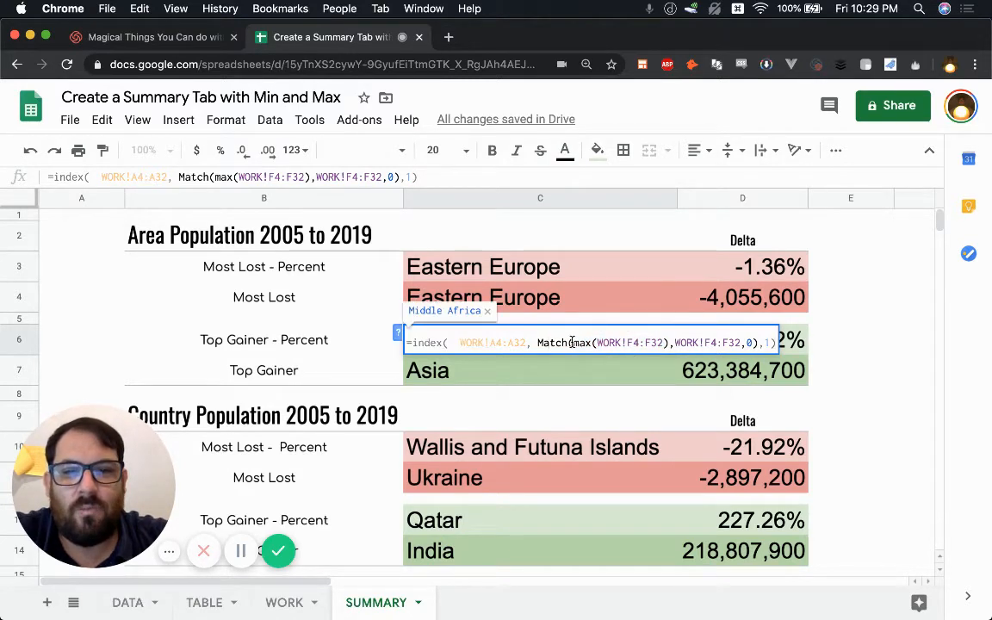
left_click_drag(573, 343, 667, 345)
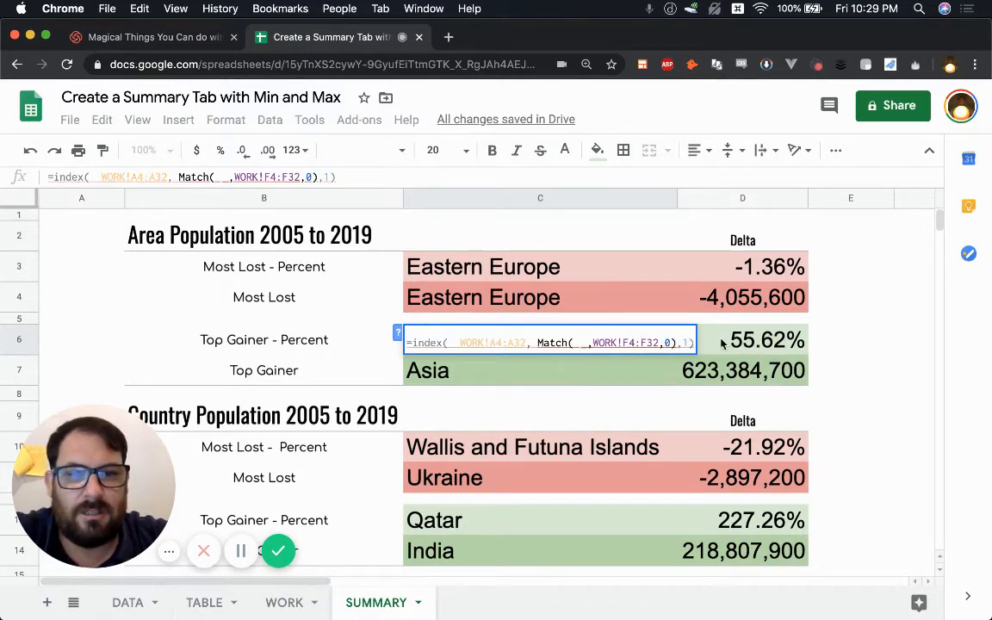
left_click(759, 343)
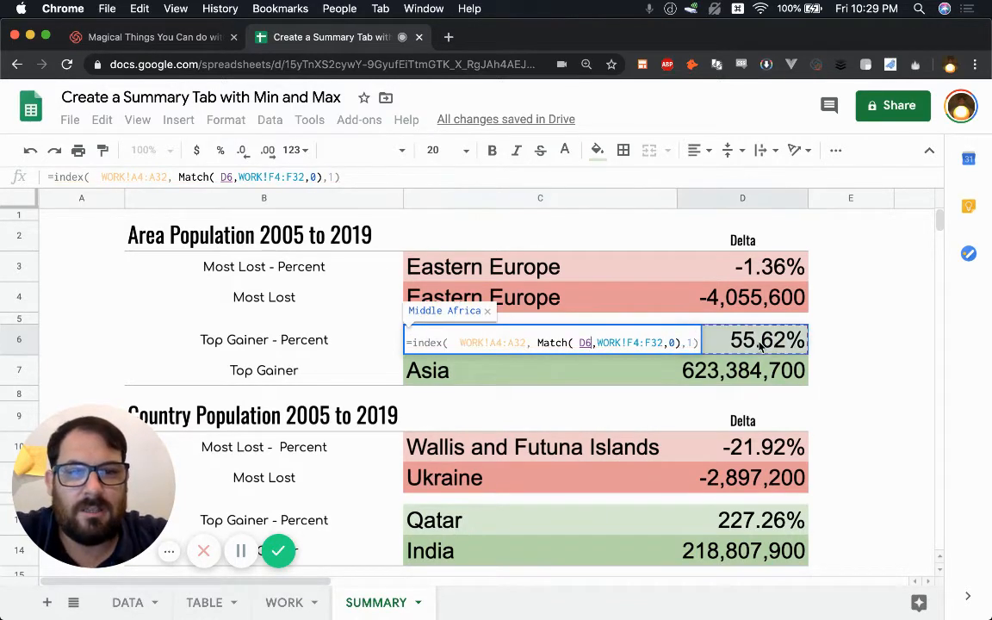
Step: Examine MATCH's lookup value D6 and search range WORK!F4:F32 in C6's formula
left_click(573, 343)
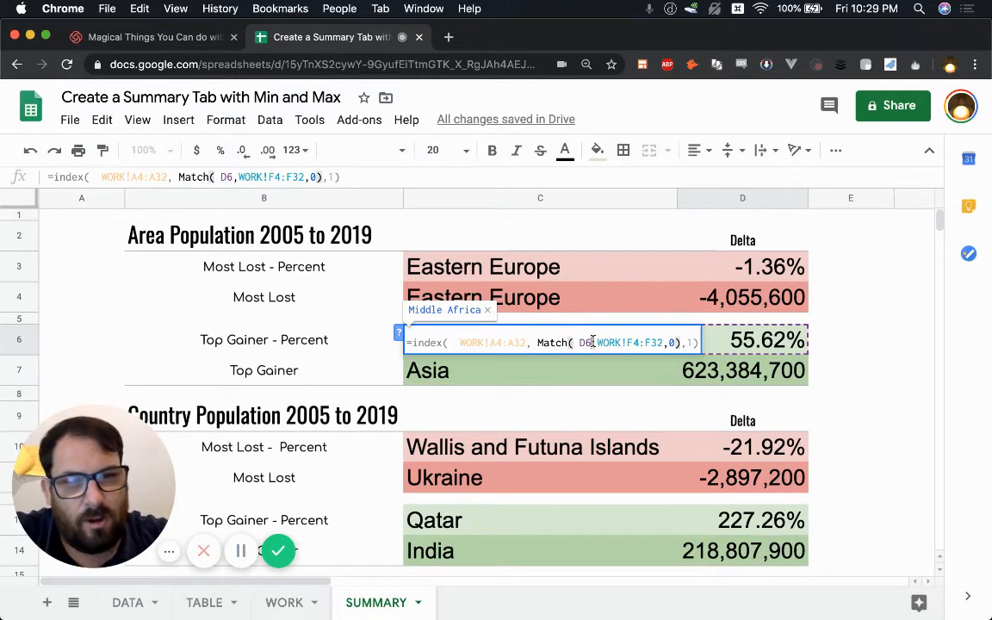
left_click_drag(597, 343, 662, 343)
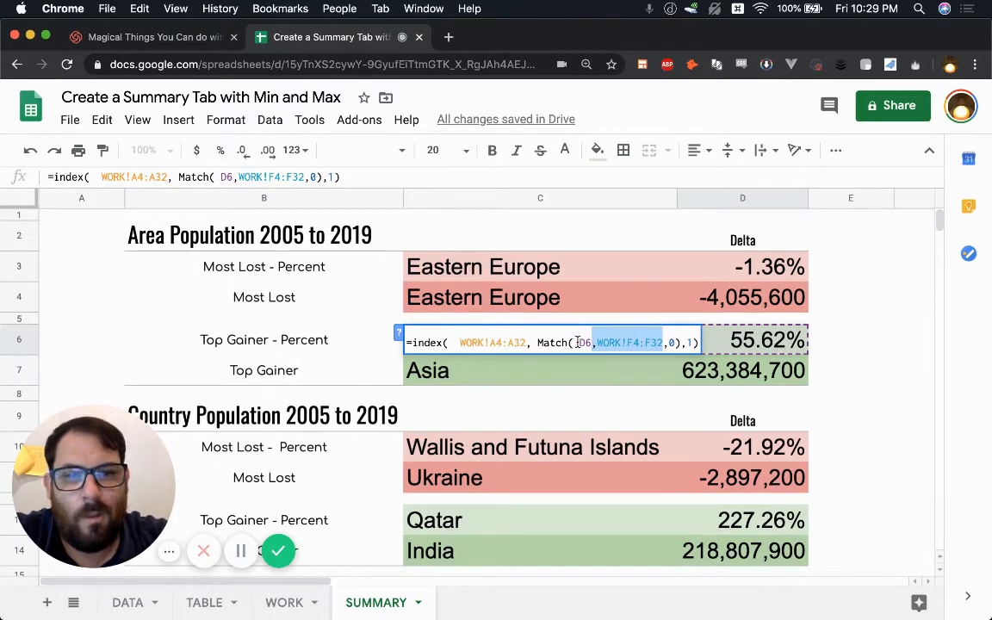
left_click_drag(578, 343, 590, 342)
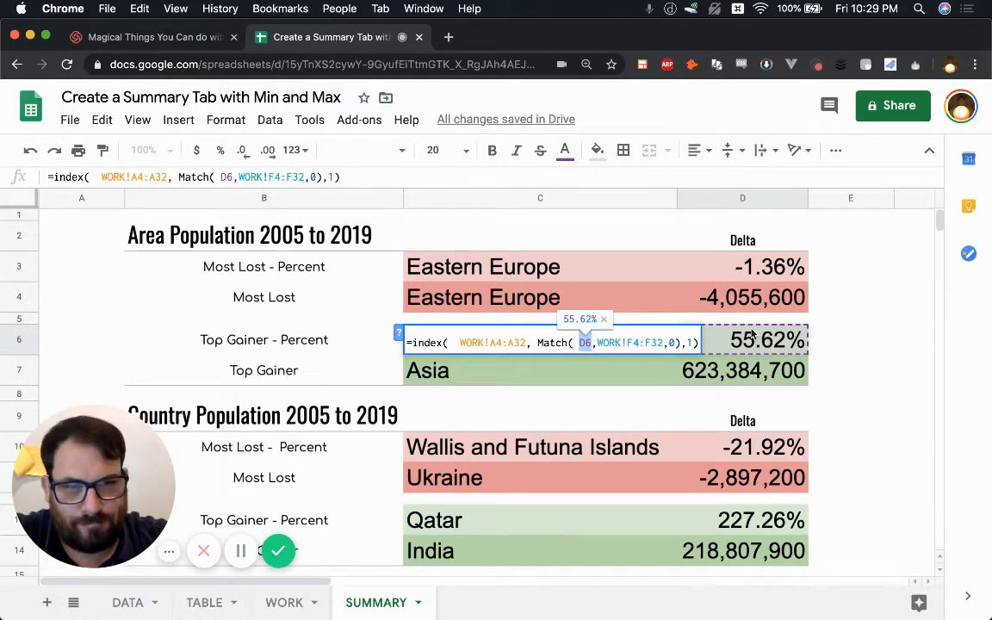
left_click(589, 343)
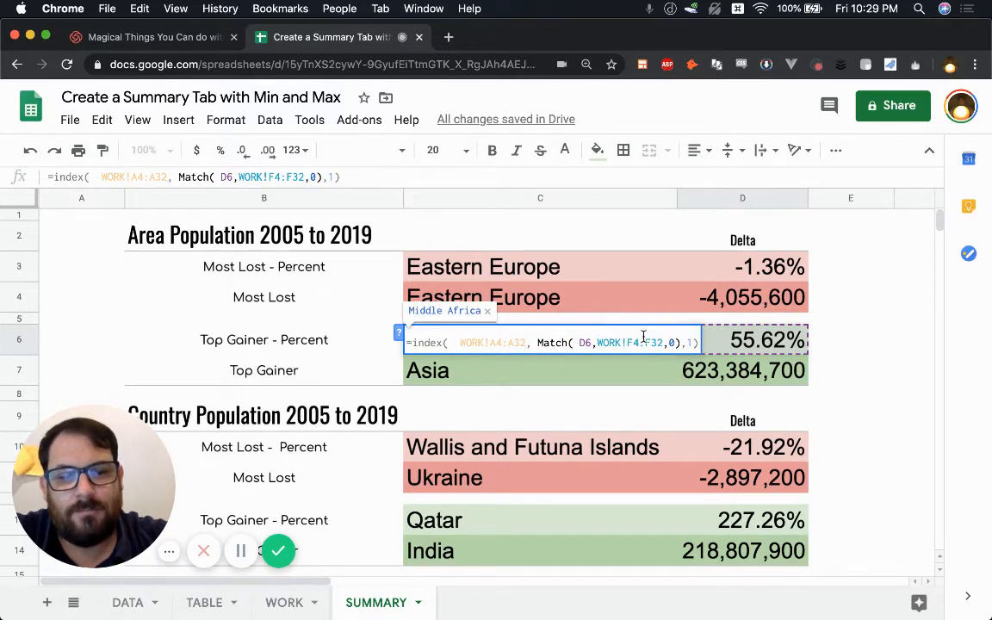
Step: Copy D6's percentage, search the WORK sheet for 55.62%, and return to the SUMMARY sheet with the search closed
left_click(746, 338)
key("super+c")
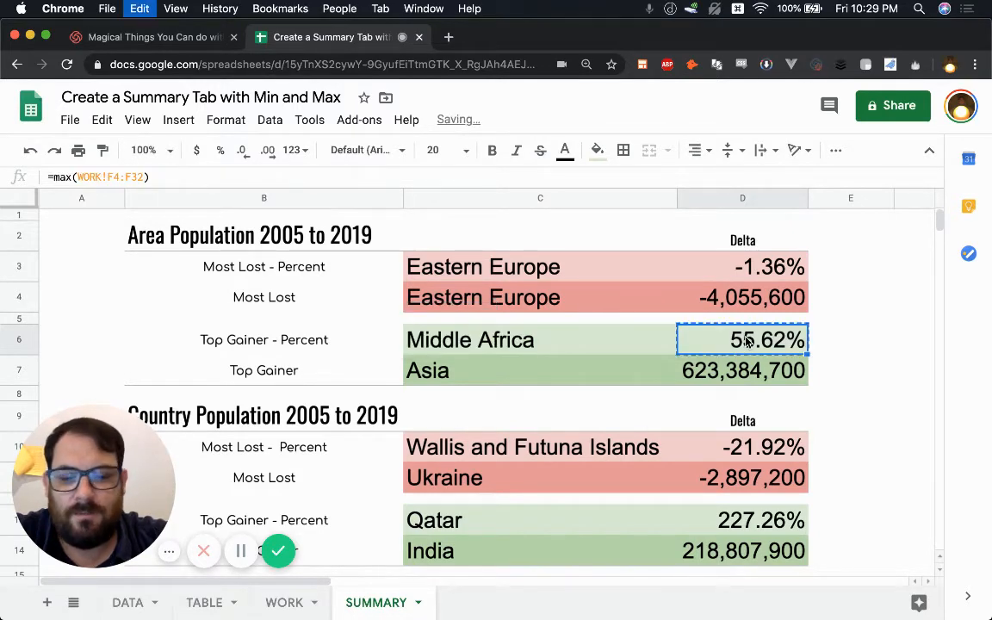
left_click(306, 610)
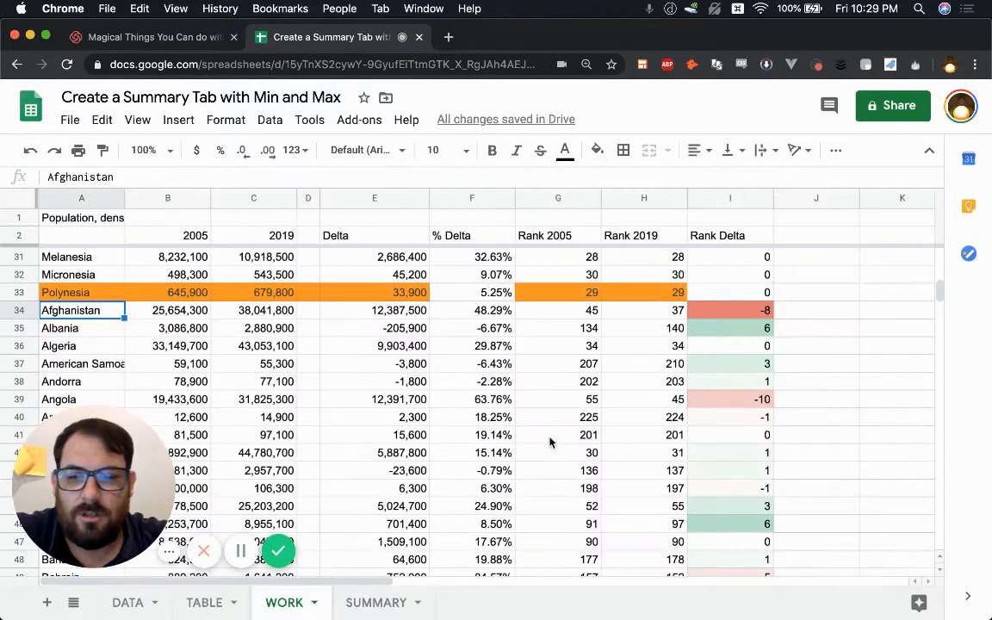
key("super+v")
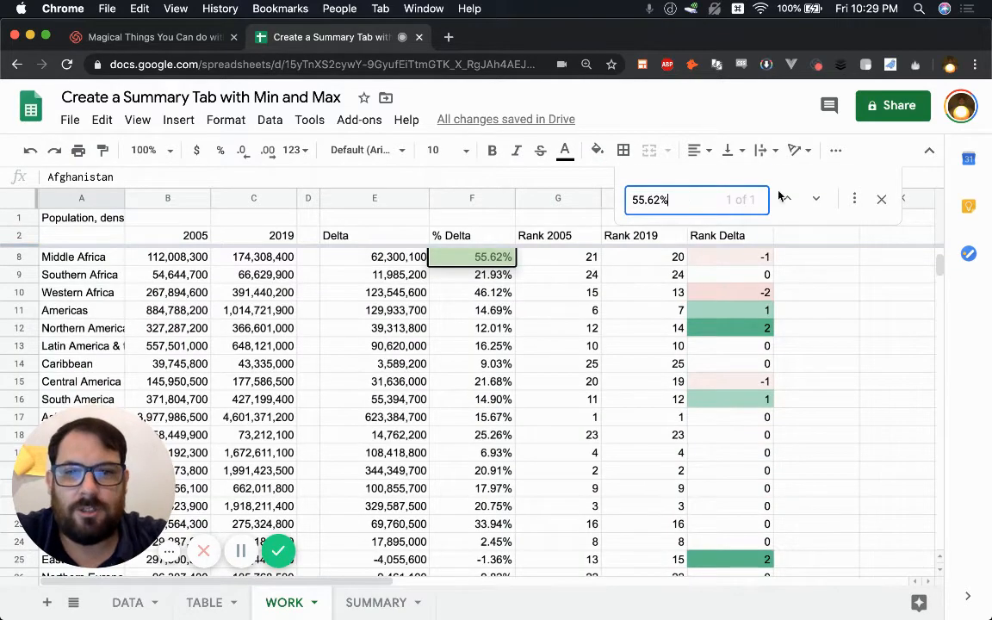
left_click(375, 603)
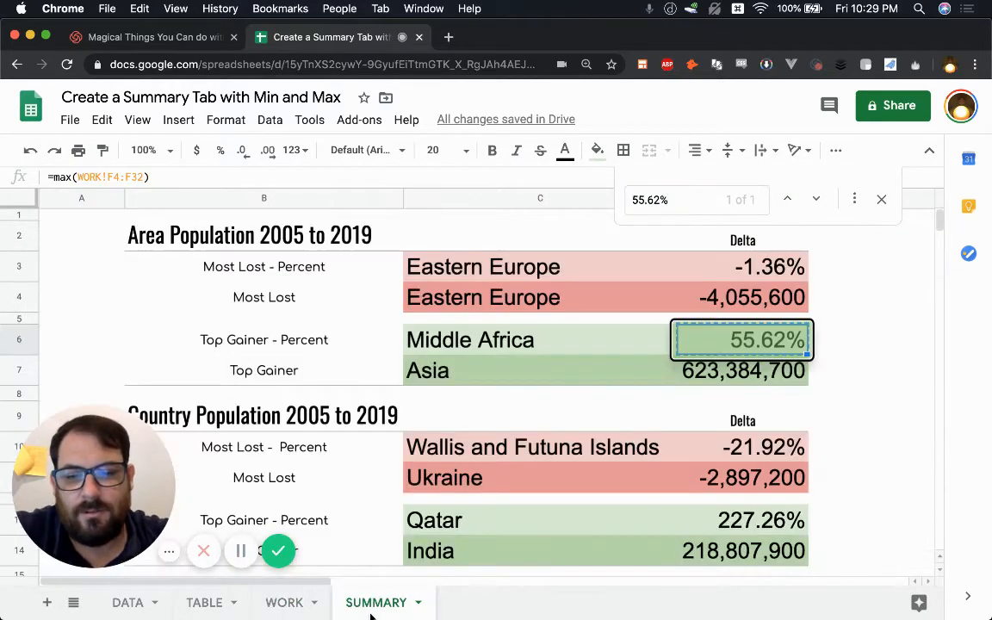
left_click(631, 354)
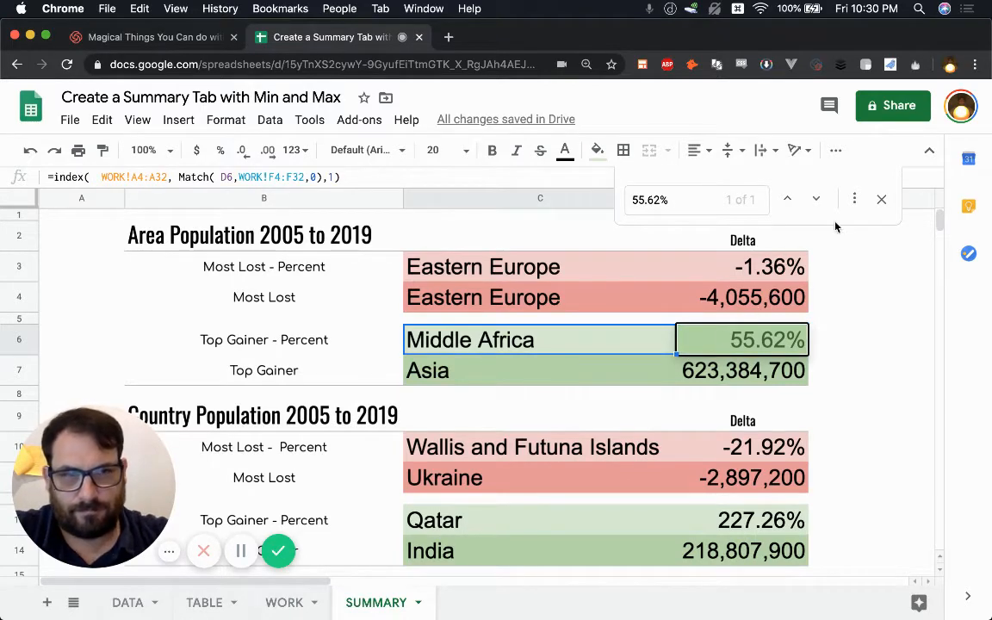
left_click(730, 338)
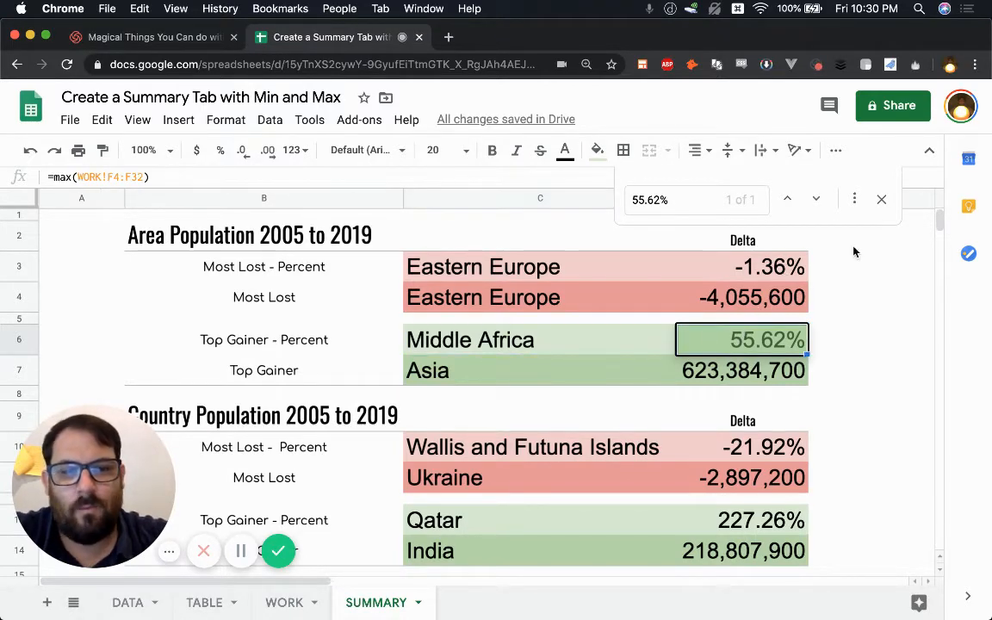
left_click(880, 204)
Step: Examine MATCH's exact-match argument 0, the result of the whole MATCH expression and its WORK!F4:F32 range in C6
left_click(594, 343)
double_click(594, 343)
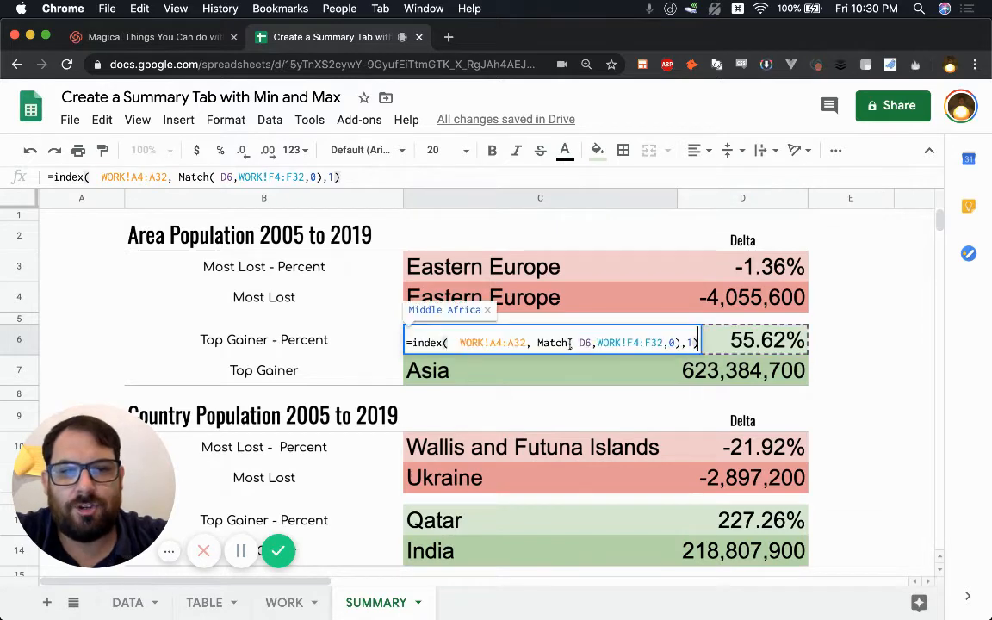
left_click(671, 343)
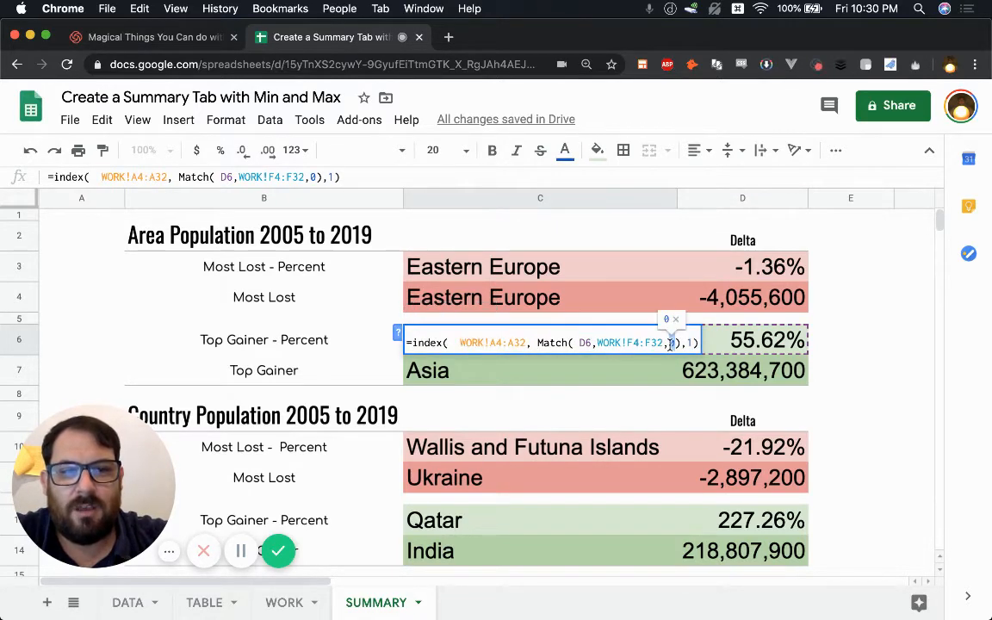
double_click(671, 342)
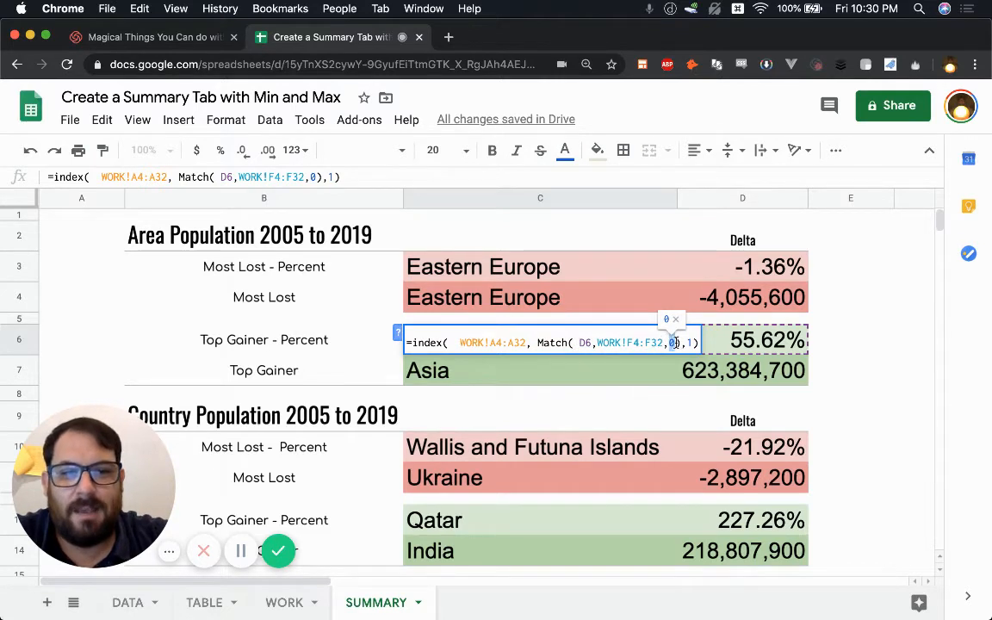
left_click_drag(535, 343, 676, 347)
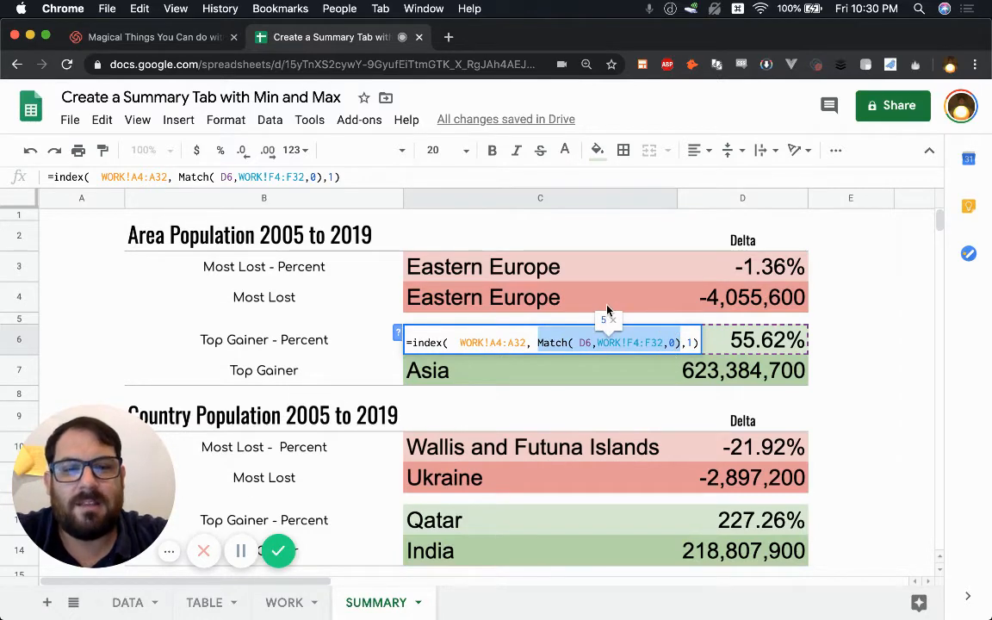
left_click(651, 343)
left_click_drag(595, 343, 664, 345)
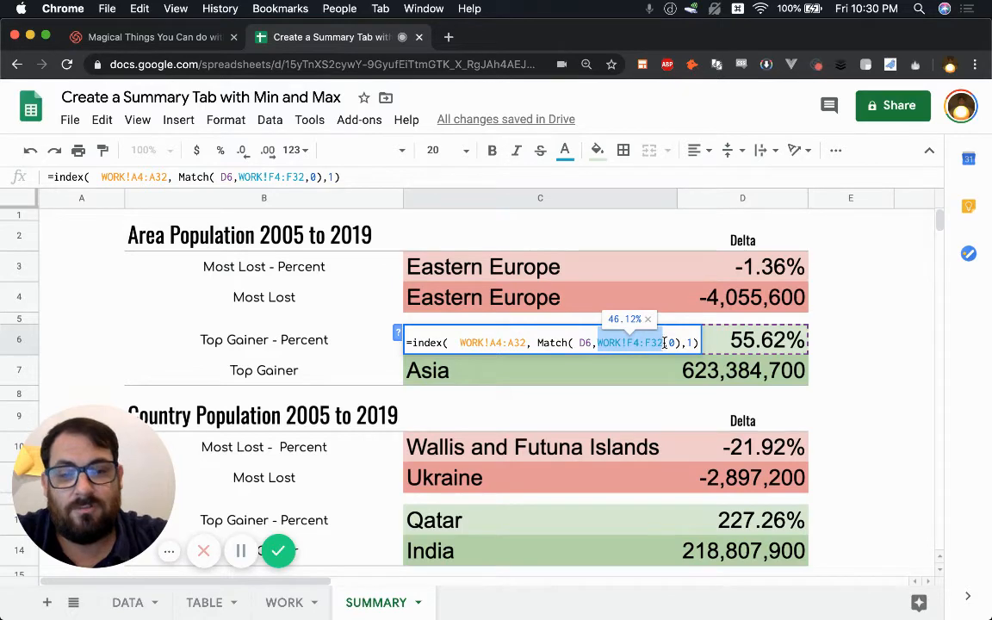
Step: Check the area names and % Delta values around Southern Africa on the WORK sheet, and return to SUMMARY
left_click(286, 603)
left_click(118, 281)
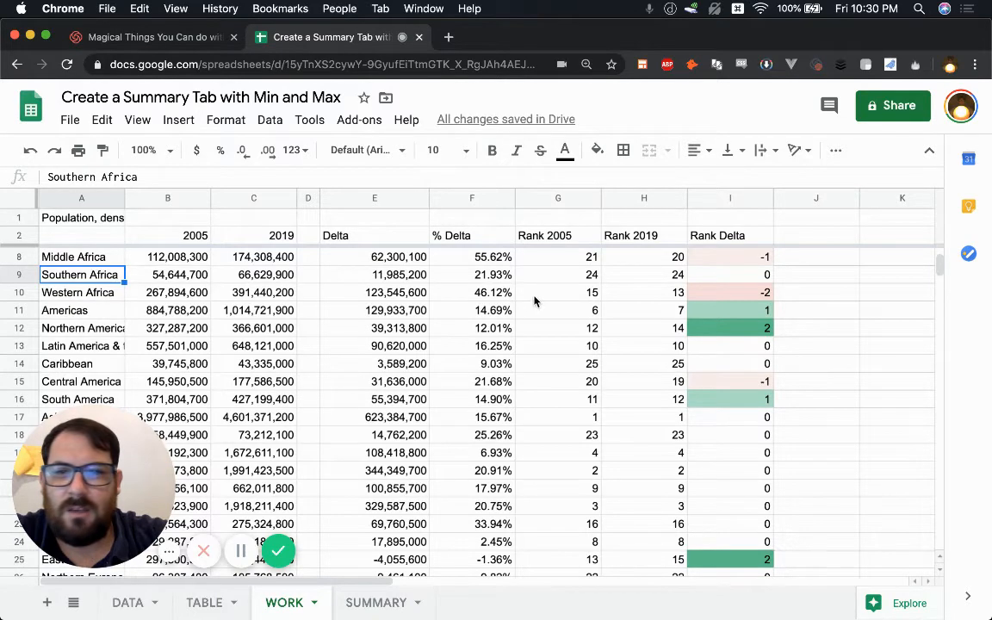
left_click(377, 603)
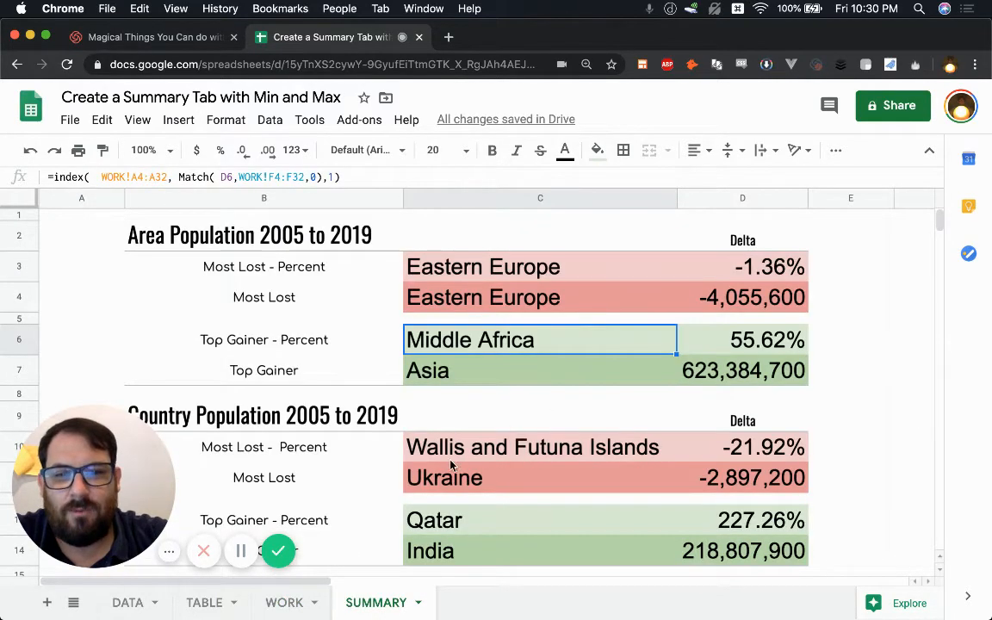
Step: Compare INDEX's result range WORK!A4:A32 with MATCH's search range WORK!F4:F32 in C6's formula
double_click(541, 342)
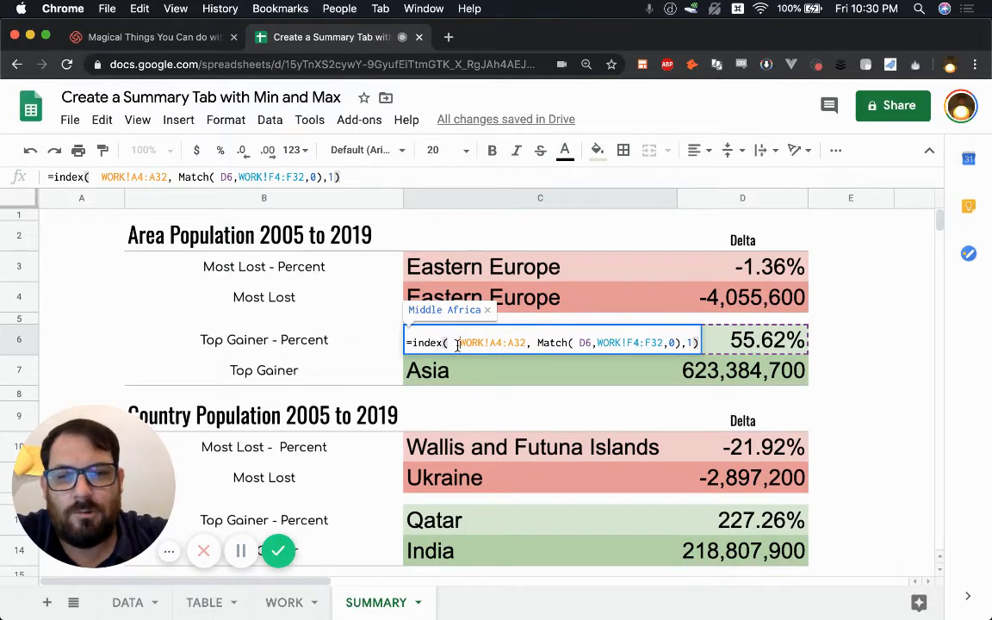
left_click_drag(457, 344, 526, 343)
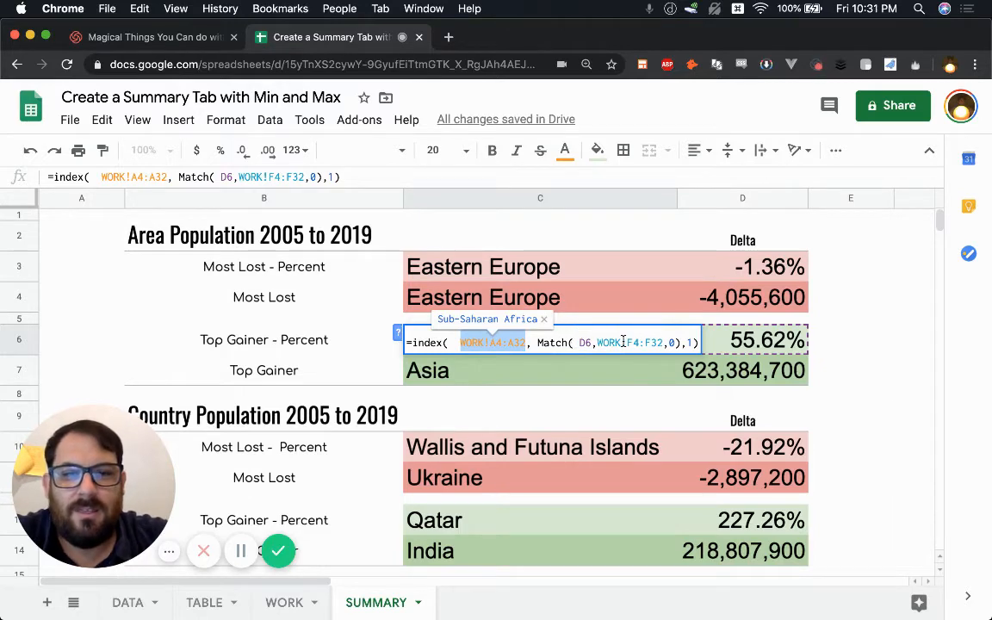
left_click_drag(665, 343, 599, 343)
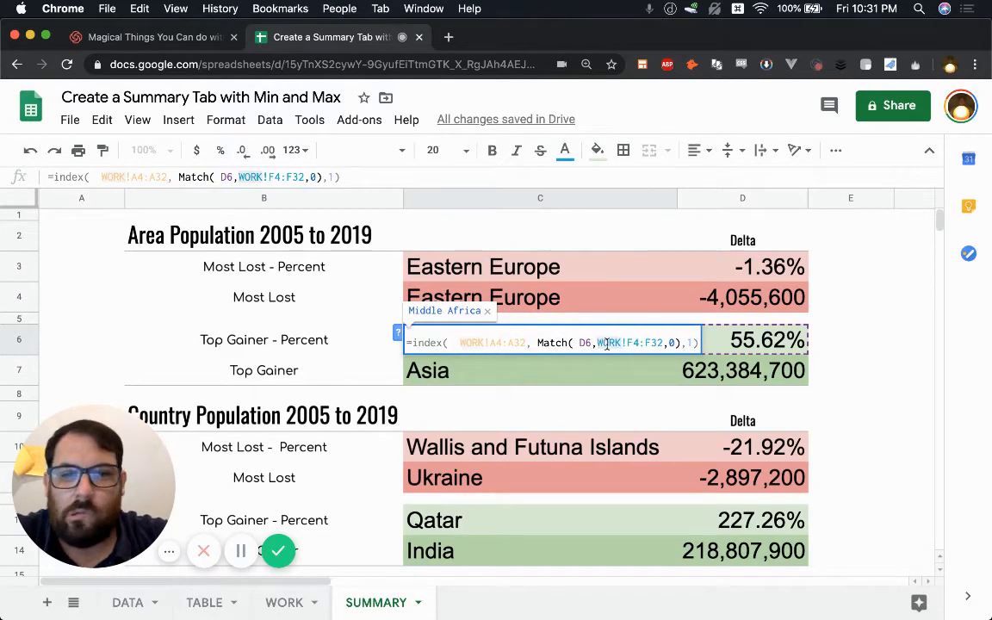
left_click_drag(626, 342, 663, 343)
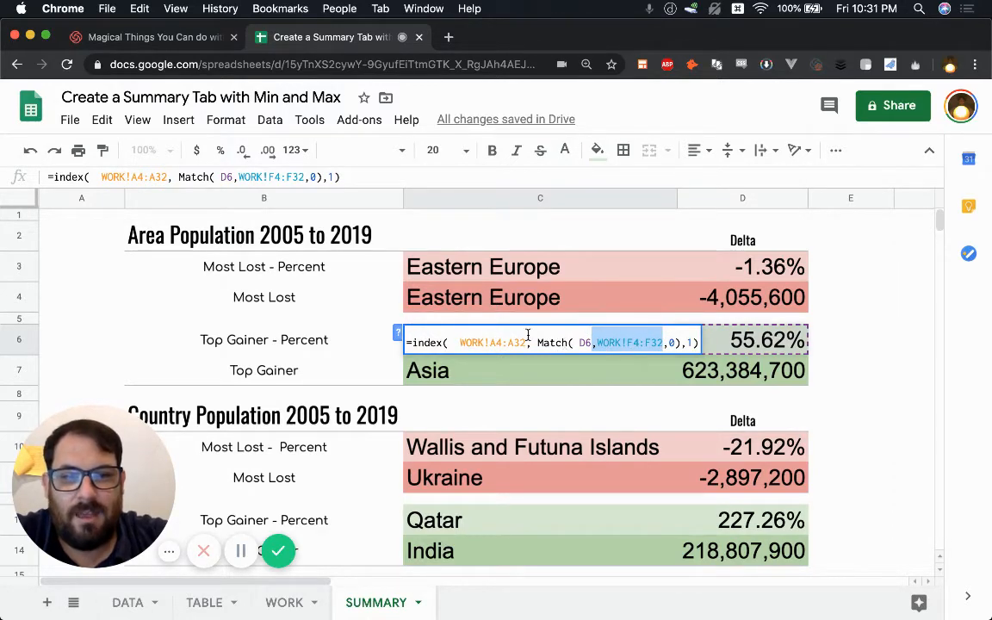
left_click(598, 342)
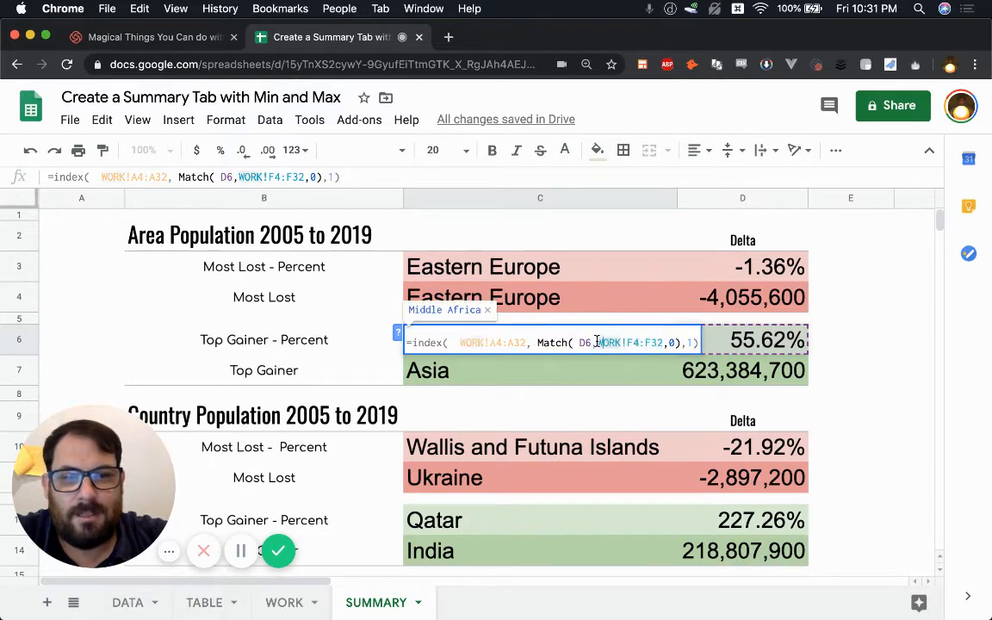
left_click_drag(597, 342, 665, 342)
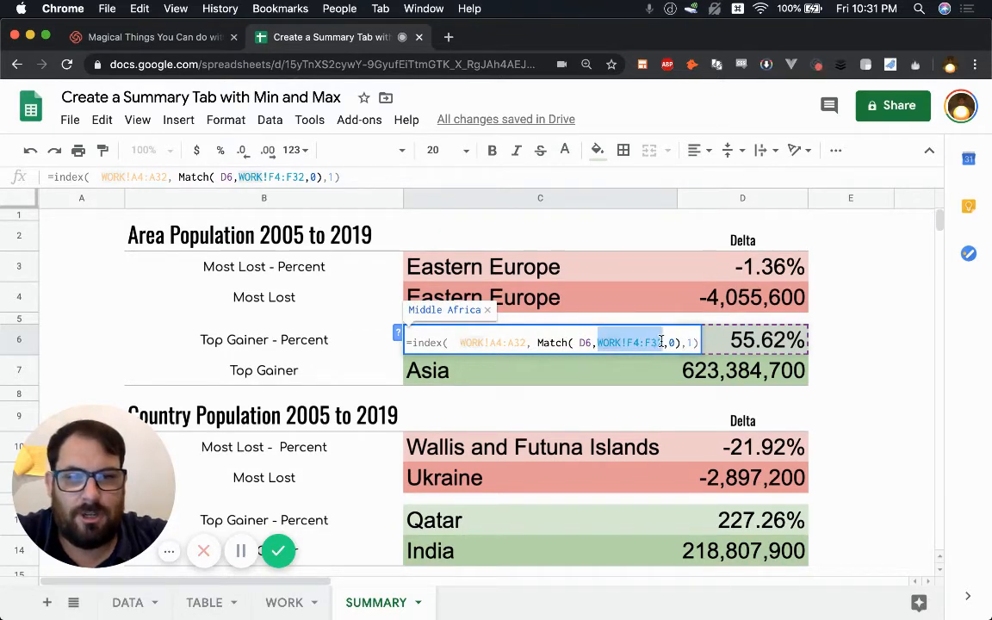
left_click_drag(460, 343, 531, 342)
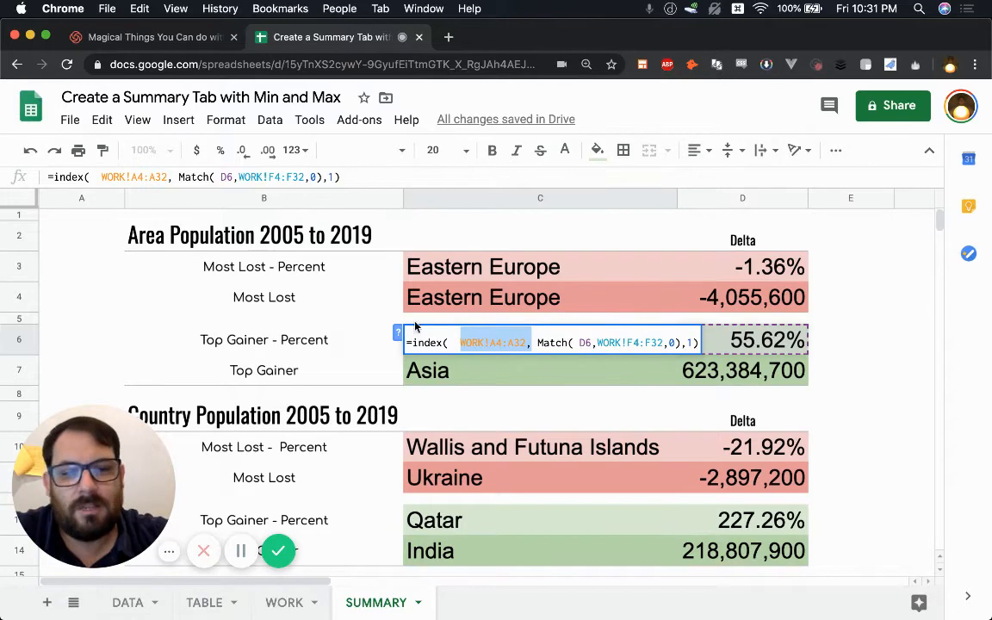
left_click(516, 342)
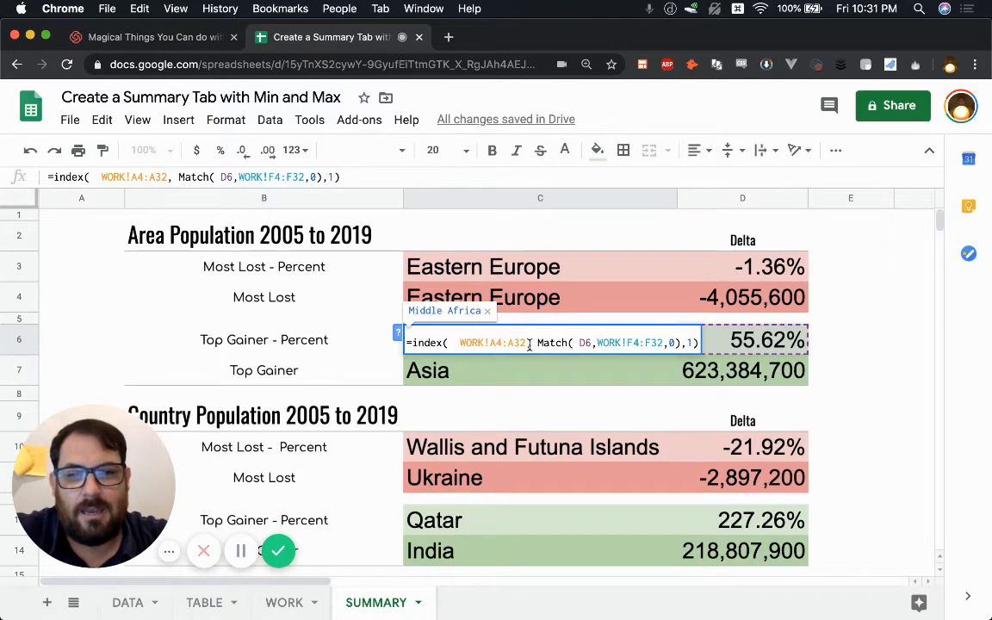
Step: Replace the MATCH expression in C6's INDEX formula with the fixed row number 5
left_click_drag(524, 343, 465, 346)
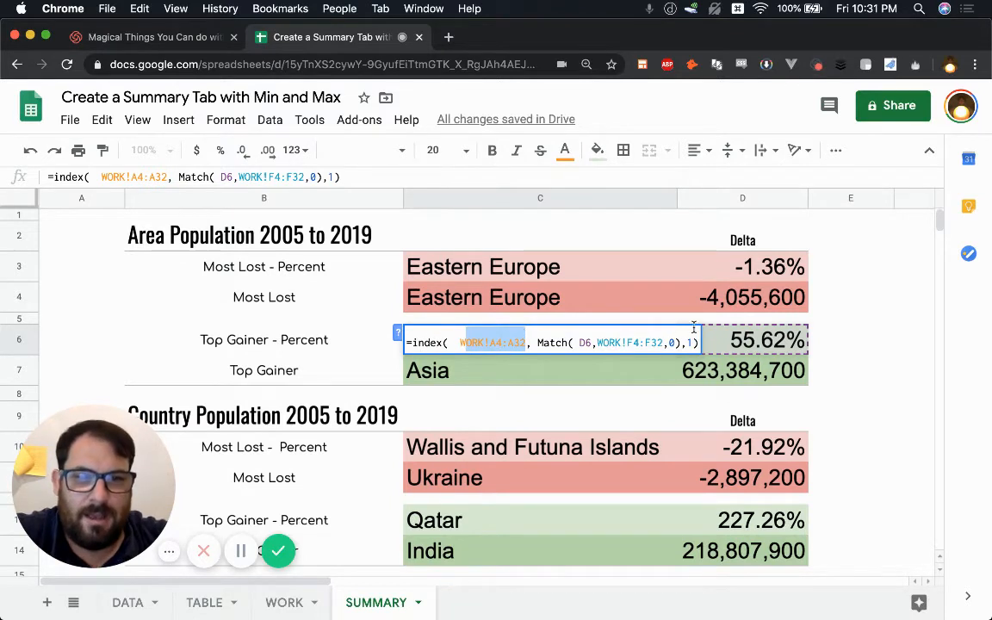
left_click_drag(679, 342, 531, 342)
key("BackSpace")
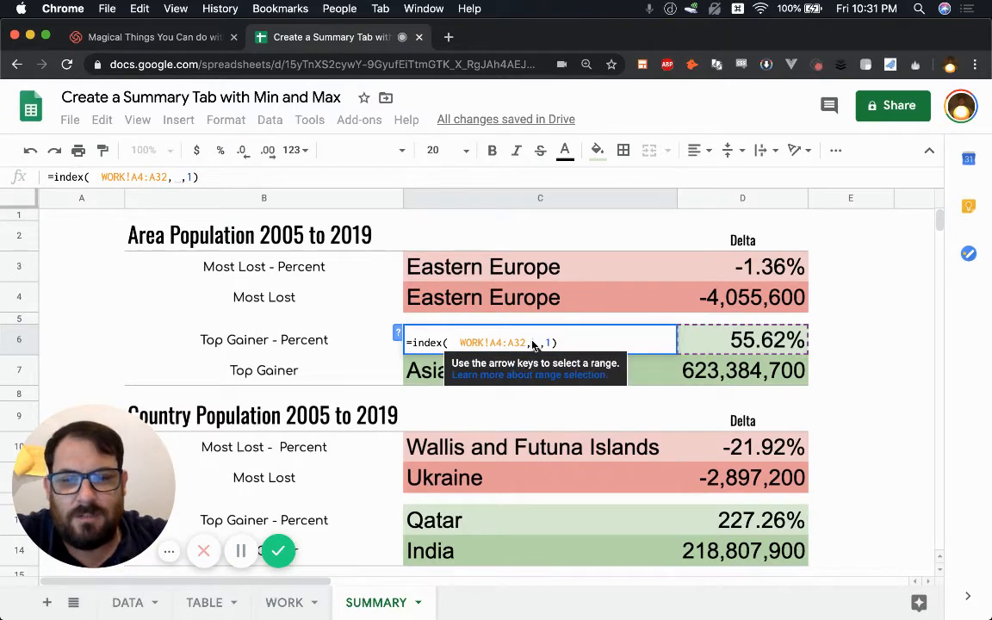
type("5")
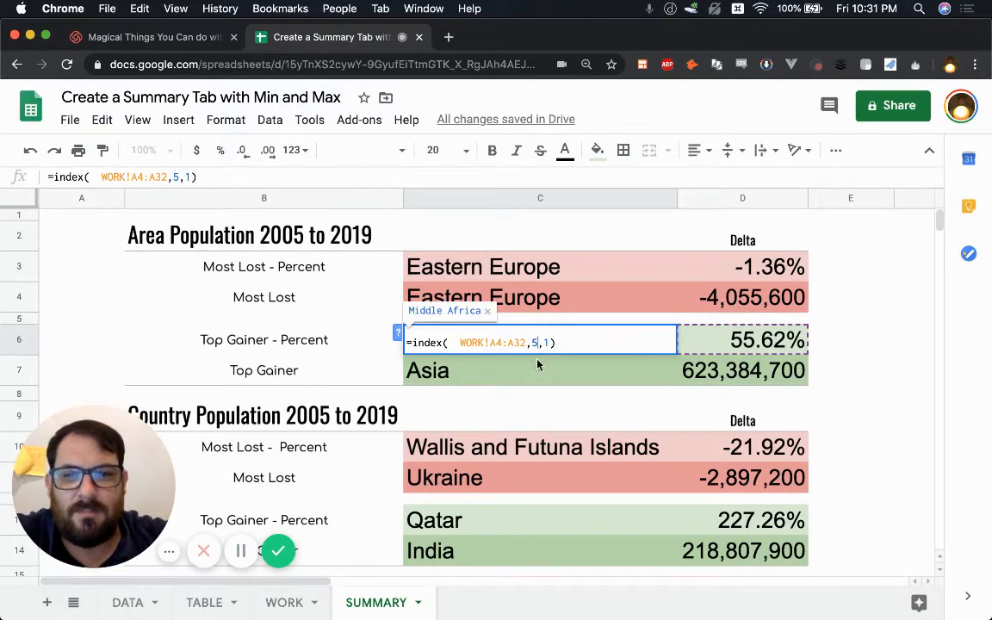
double_click(535, 342)
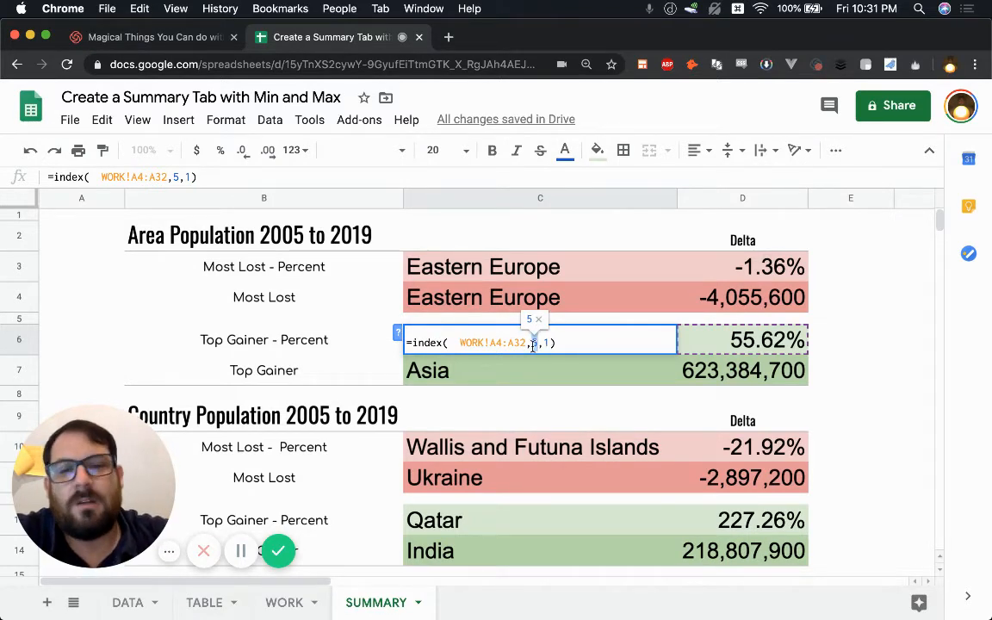
left_click(542, 344)
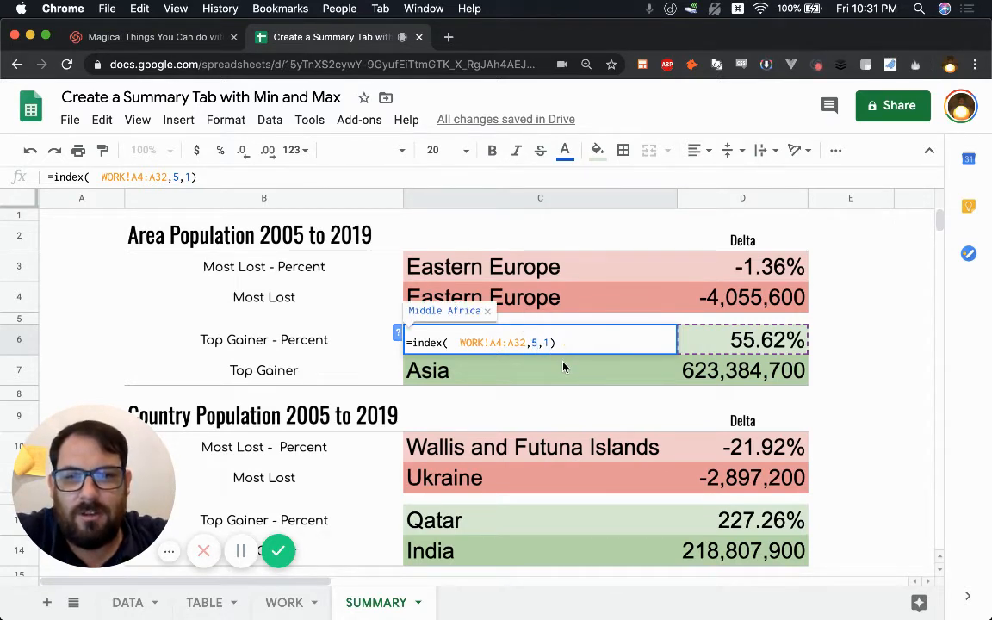
key("Return")
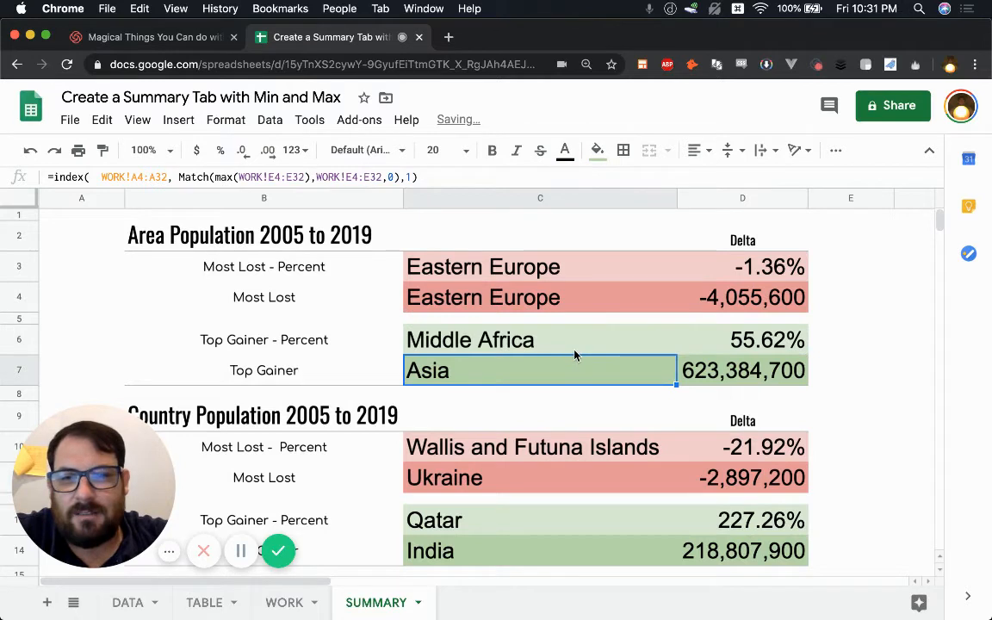
Step: Review the MATCH expression in C6's INDEX formula and leave the cell without saving any edit
left_click(561, 353)
double_click(560, 346)
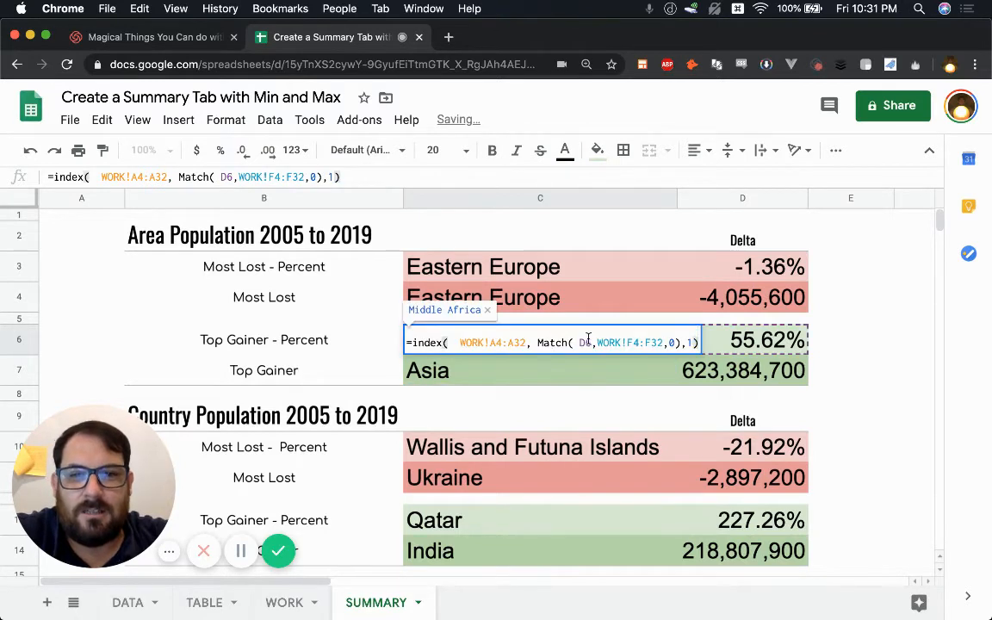
left_click_drag(537, 342, 652, 339)
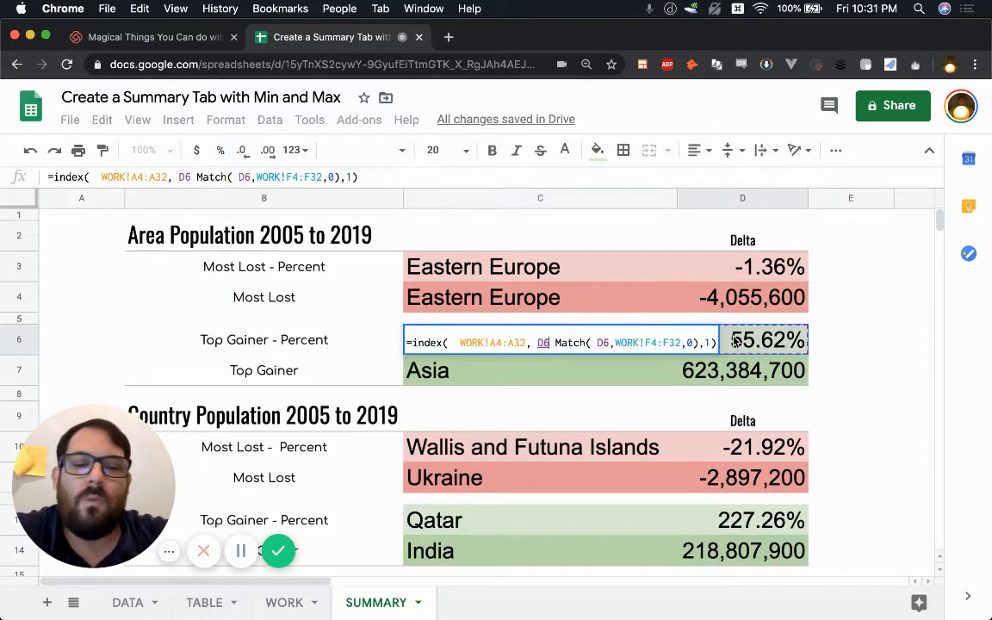
key("Escape")
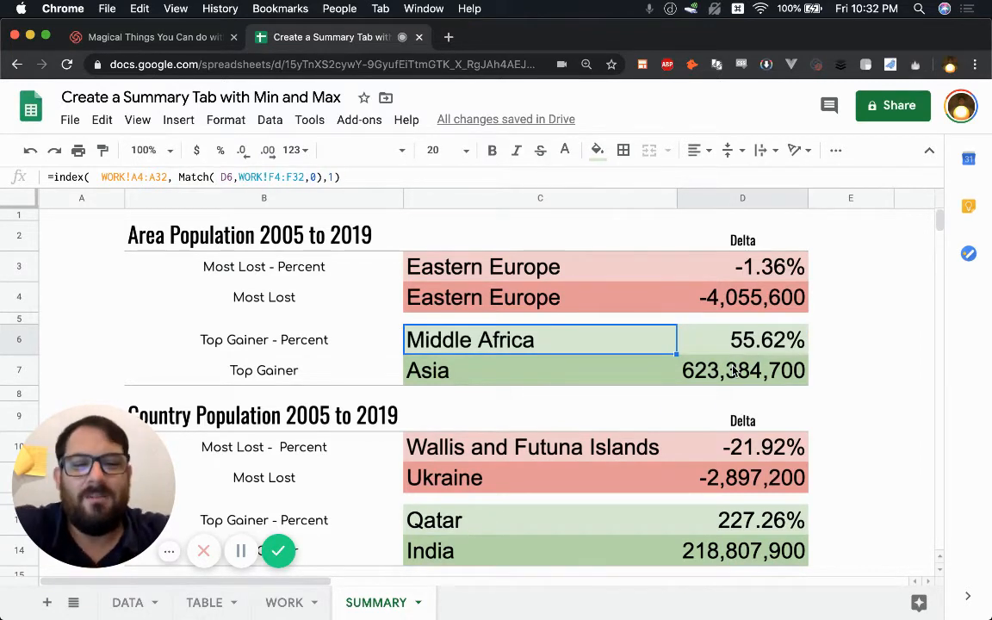
Step: Examine the MATCH expression with its nested MAX in C7's formula, discarding any accidental edit
left_click(628, 381)
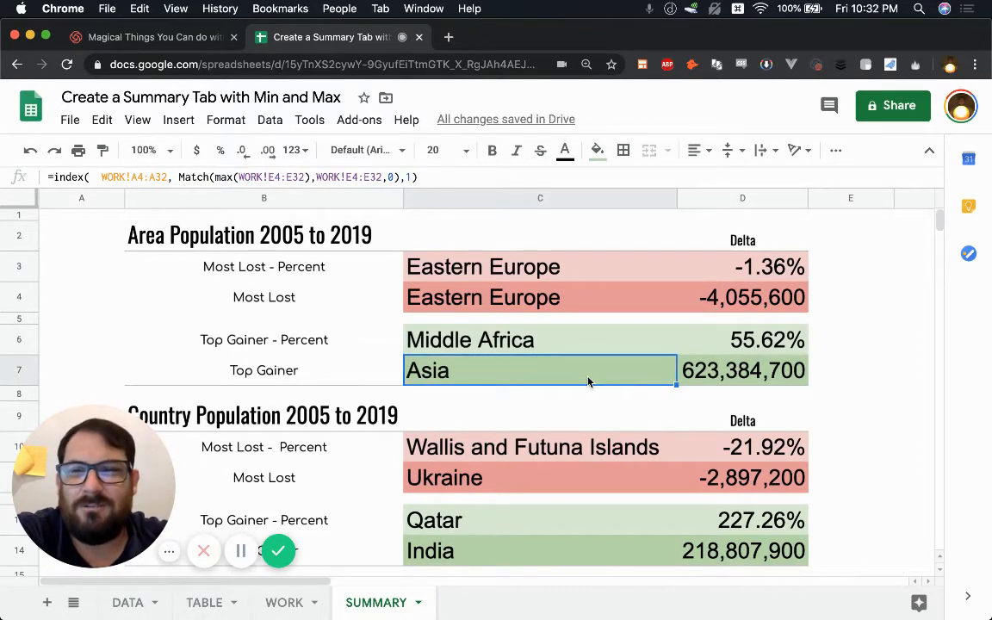
double_click(543, 376)
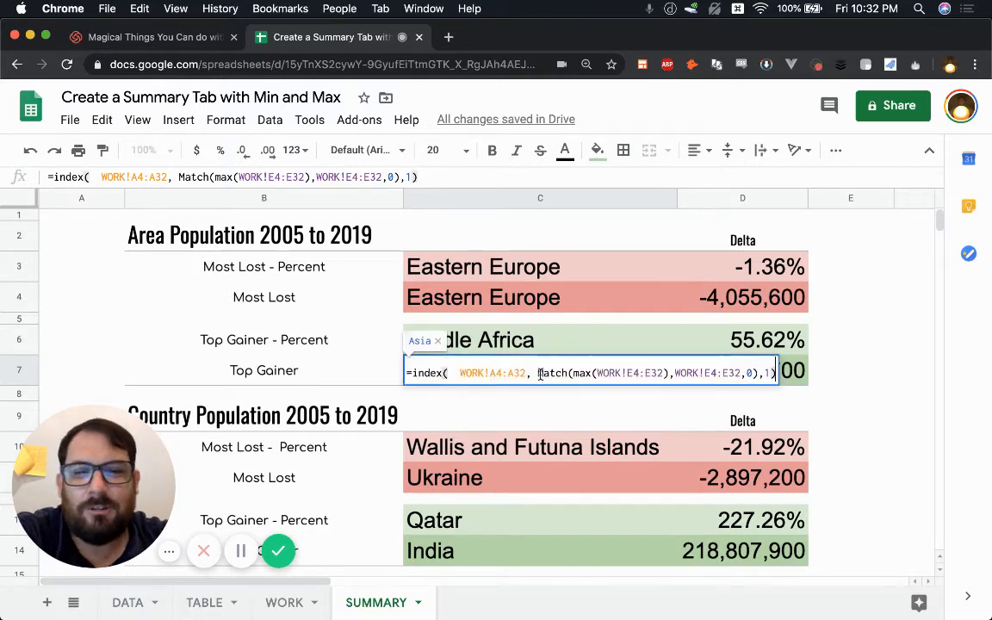
left_click_drag(538, 373, 760, 373)
left_click(591, 397)
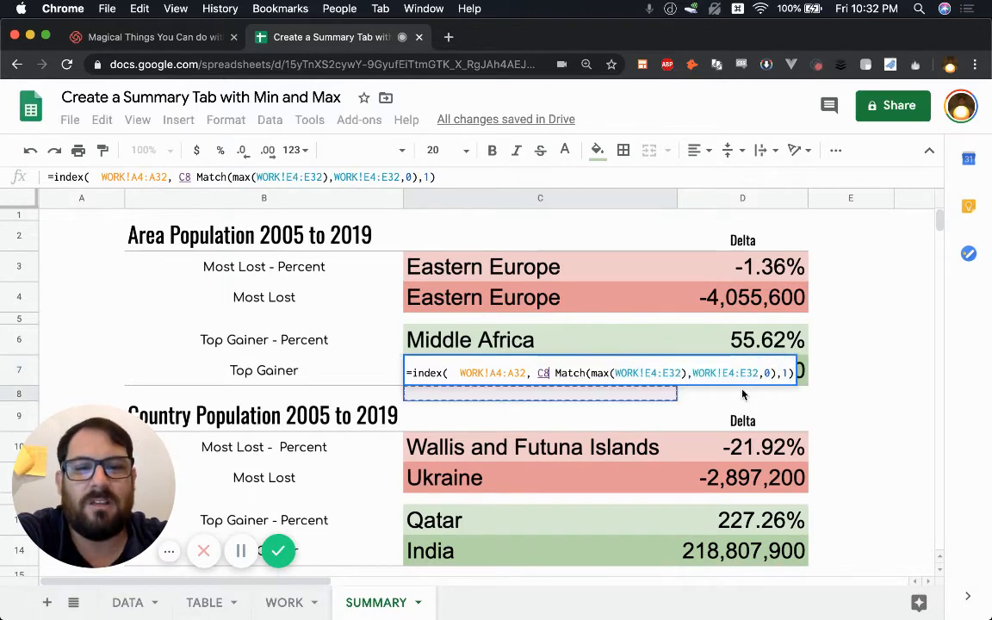
key("Escape")
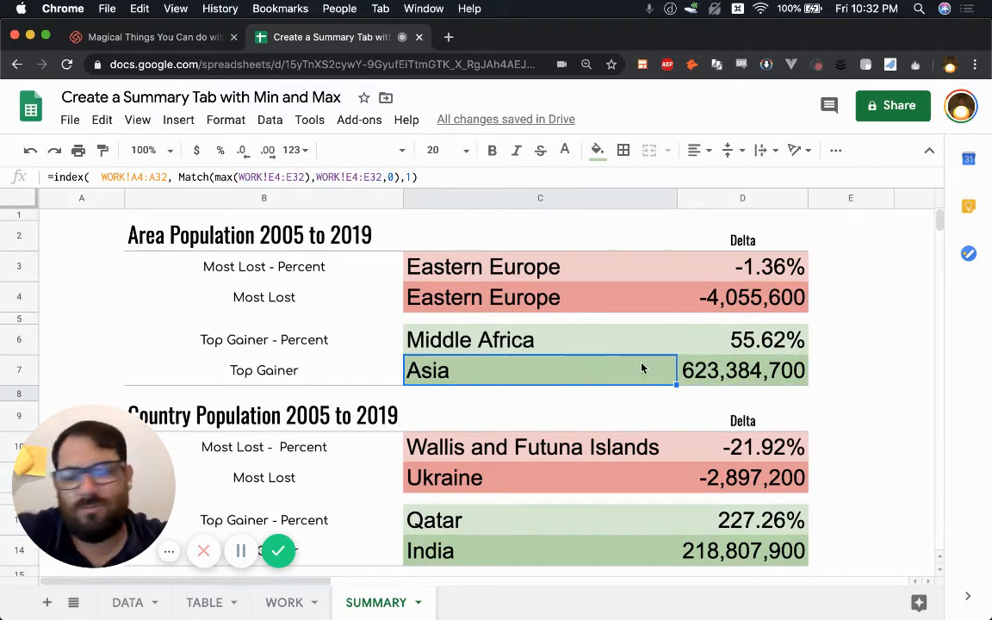
Step: Inspect the formulas in C11, D10, D11, D13 and C13 of the Country Population section
scroll(608, 375, "down", 3)
left_click(606, 372)
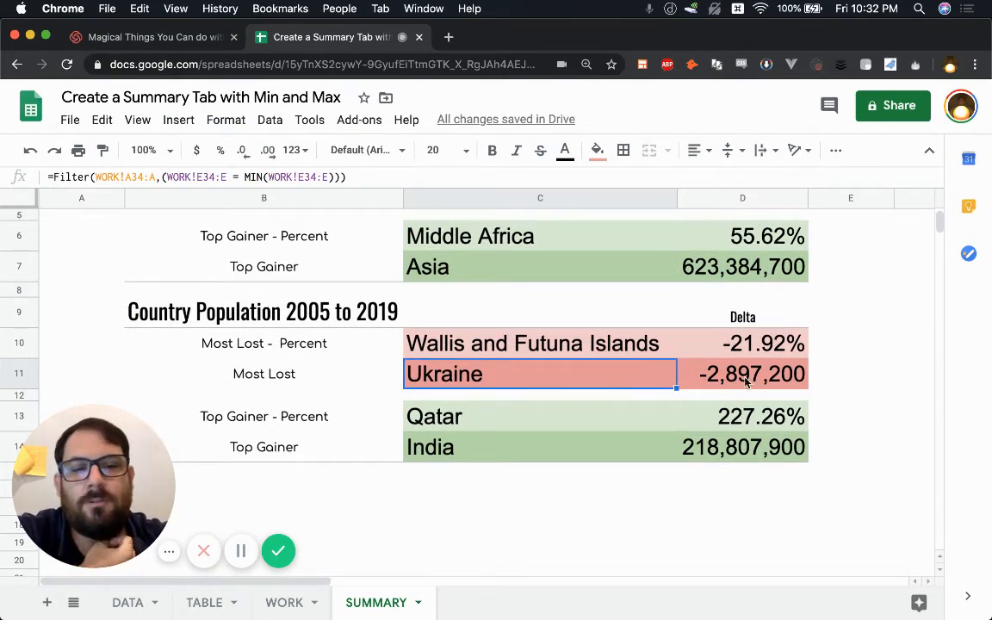
left_click(764, 344)
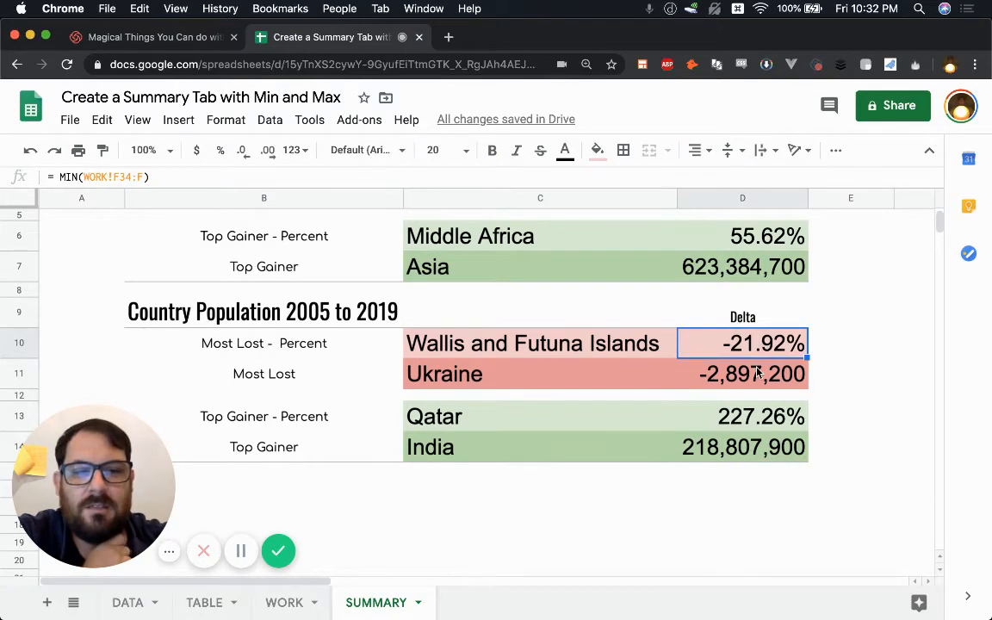
scroll(761, 327, "up", 1)
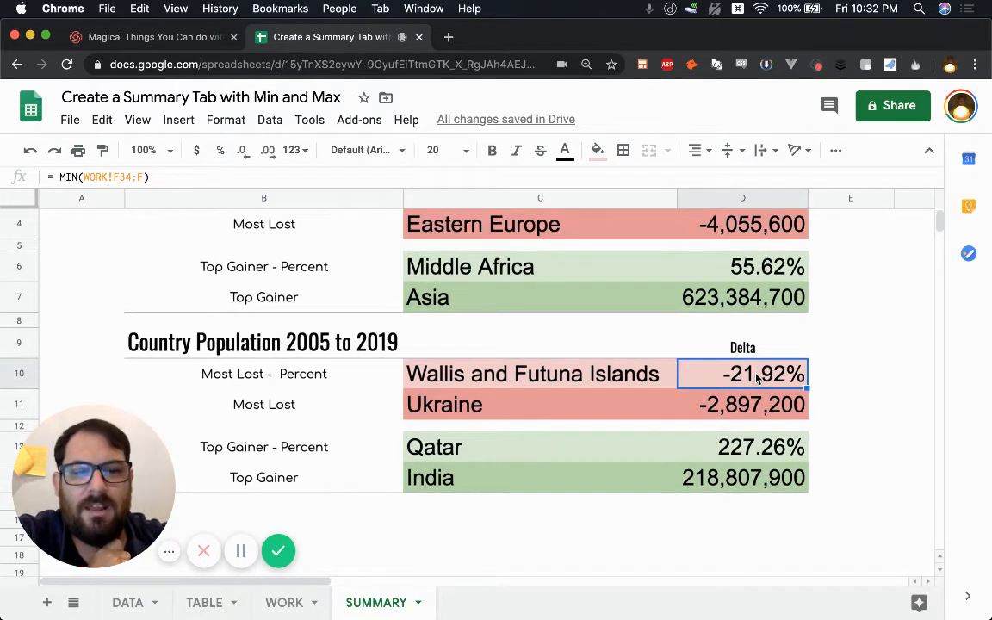
left_click(750, 404)
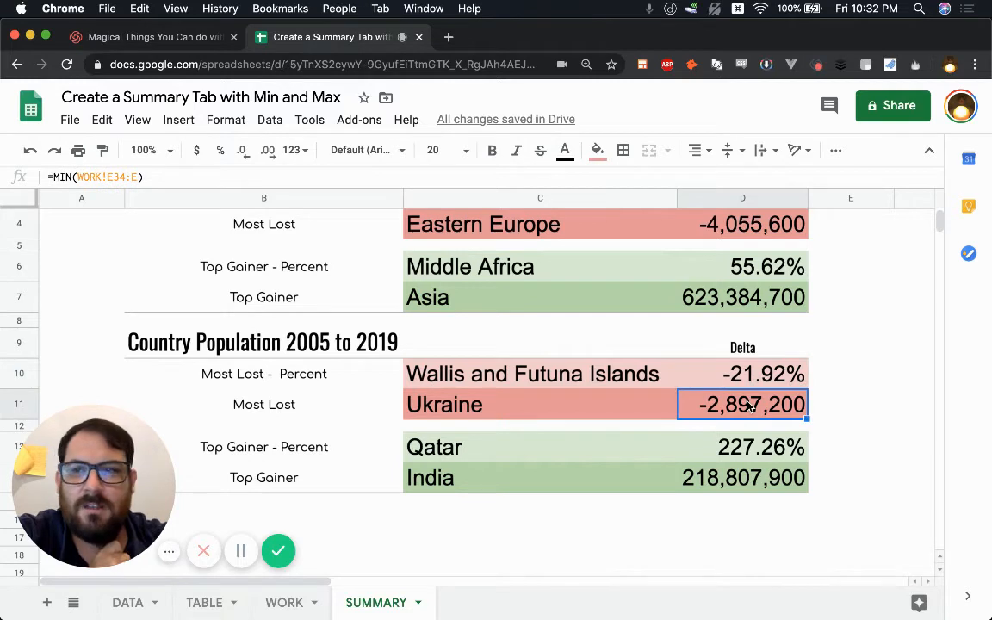
left_click(761, 461)
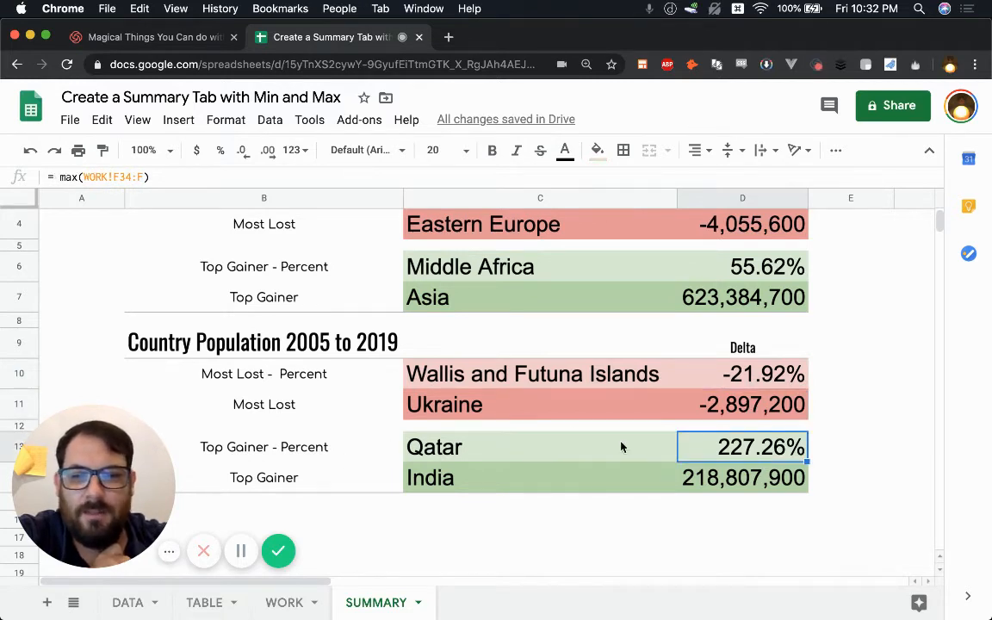
left_click(524, 459)
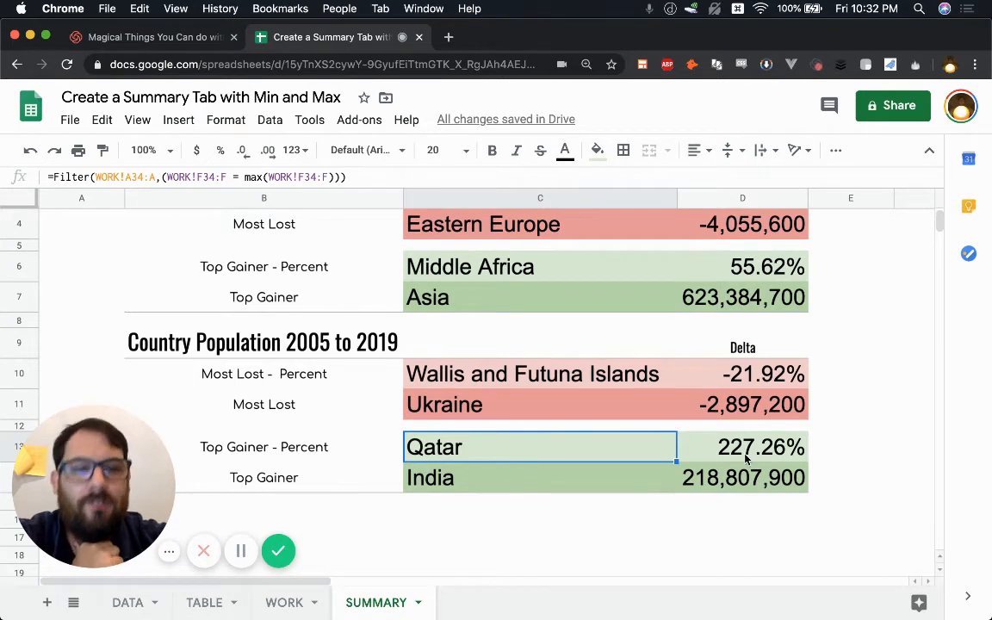
Step: Examine C13's FILTER formula: its WORK!F34:F condition, the max expression and the WORK!A34:A result range
double_click(565, 454)
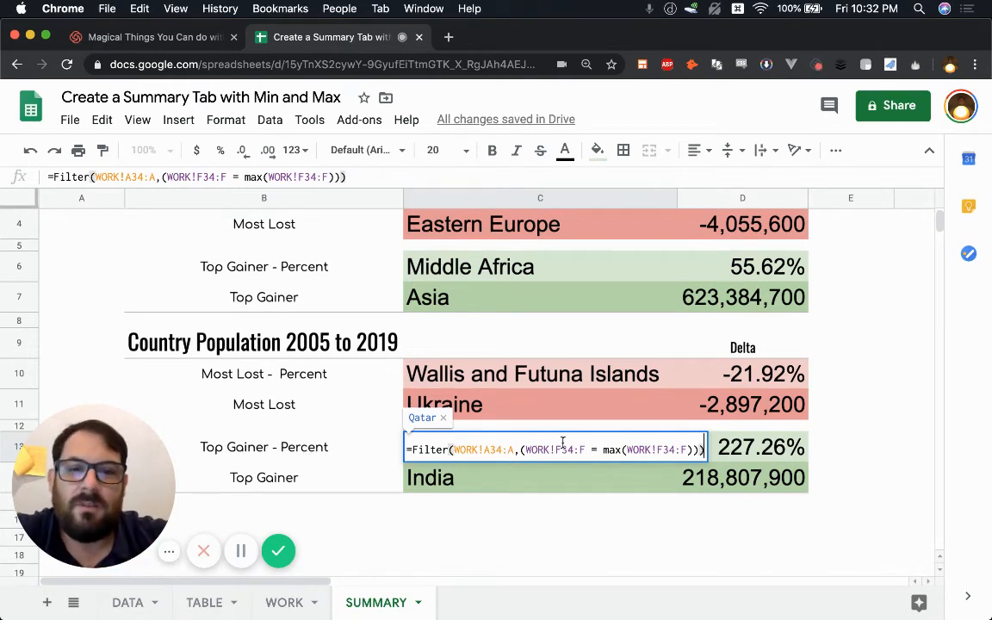
left_click_drag(524, 449, 600, 451)
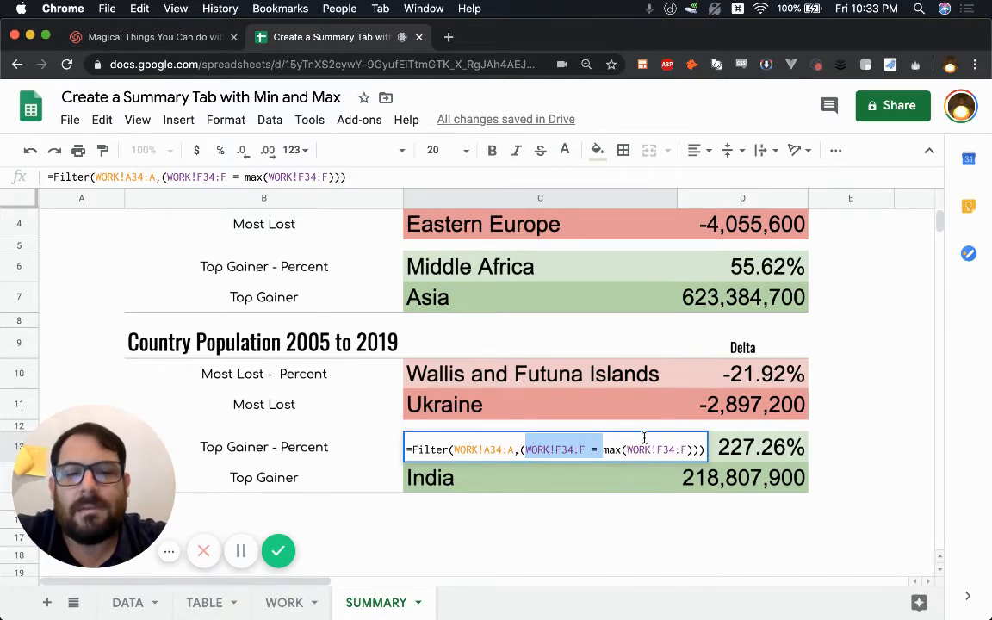
left_click(693, 449)
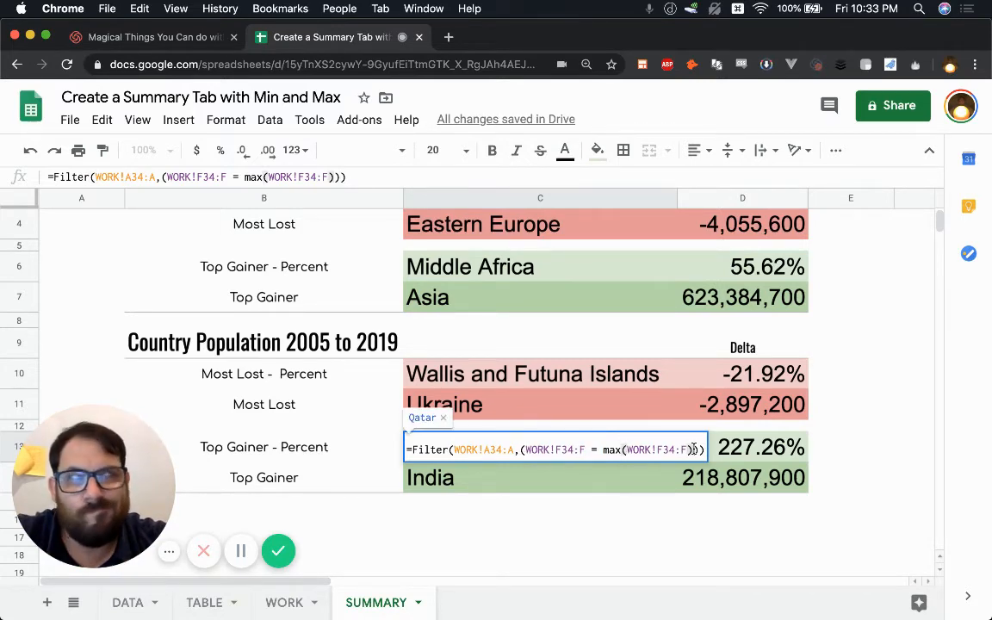
left_click_drag(604, 449, 697, 449)
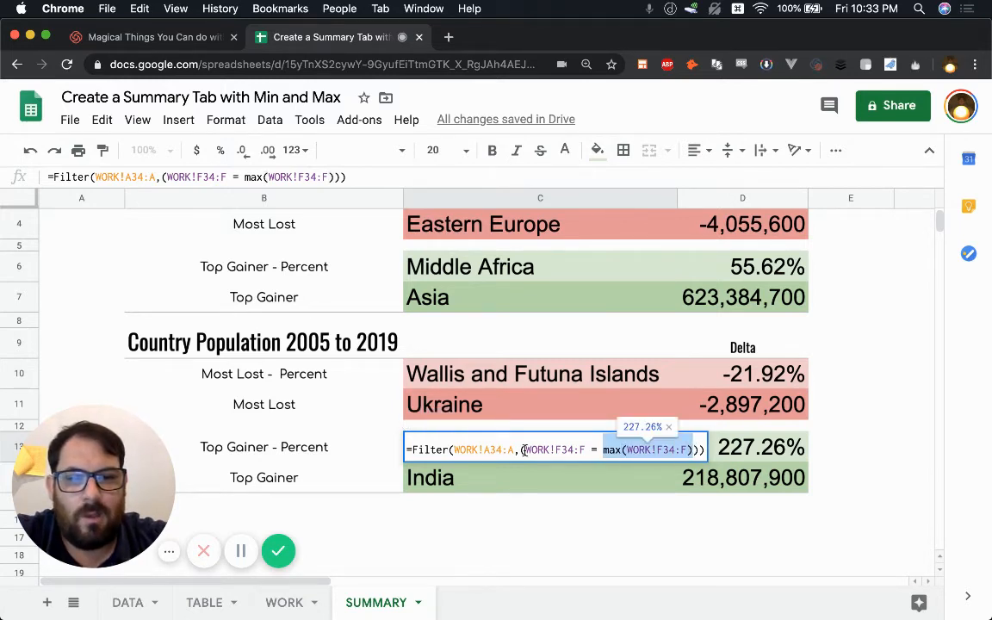
left_click_drag(524, 449, 575, 449)
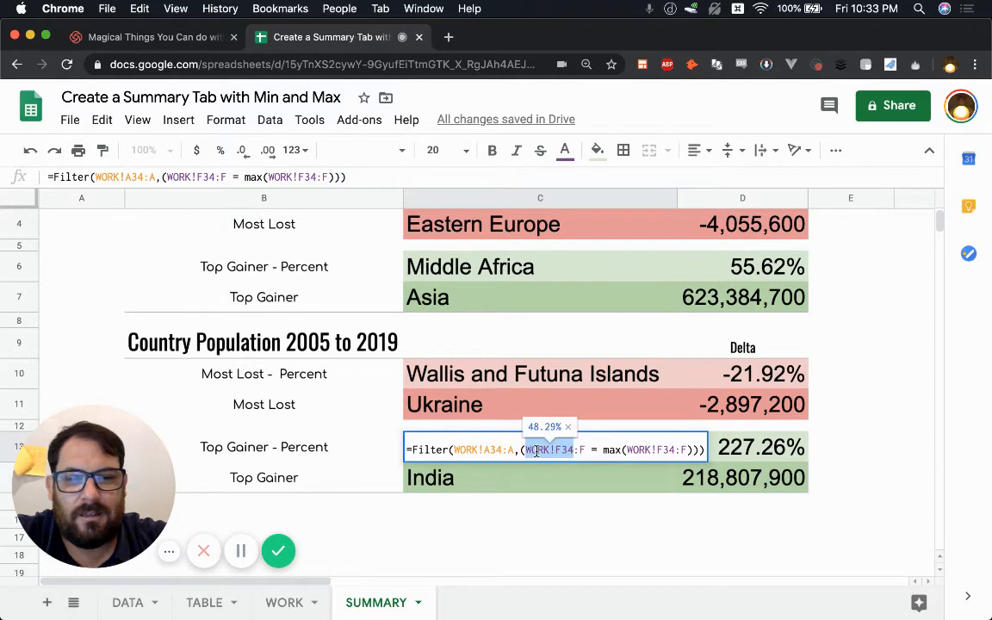
left_click_drag(514, 450, 461, 446)
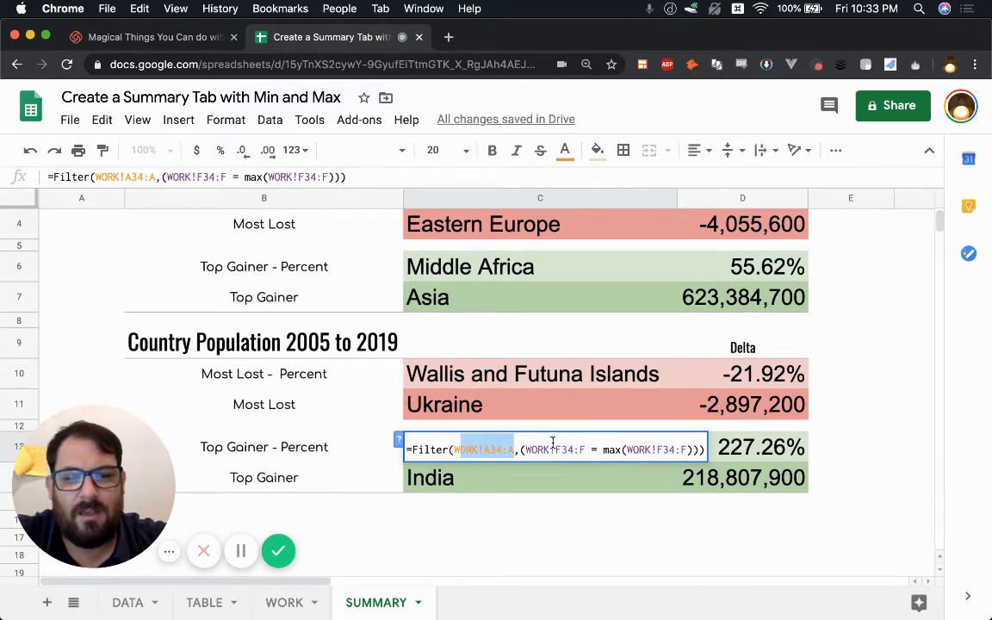
Step: Replace max(WORK!F34:F) in C13's FILTER condition with a reference to D13
left_click_drag(524, 450, 696, 447)
key("BackSpace")
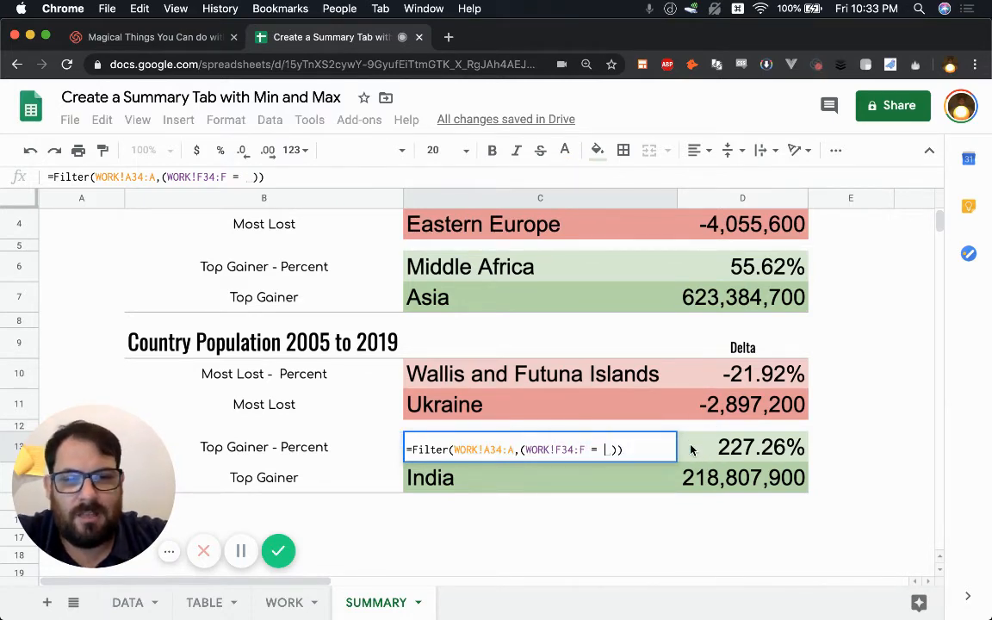
left_click(722, 449)
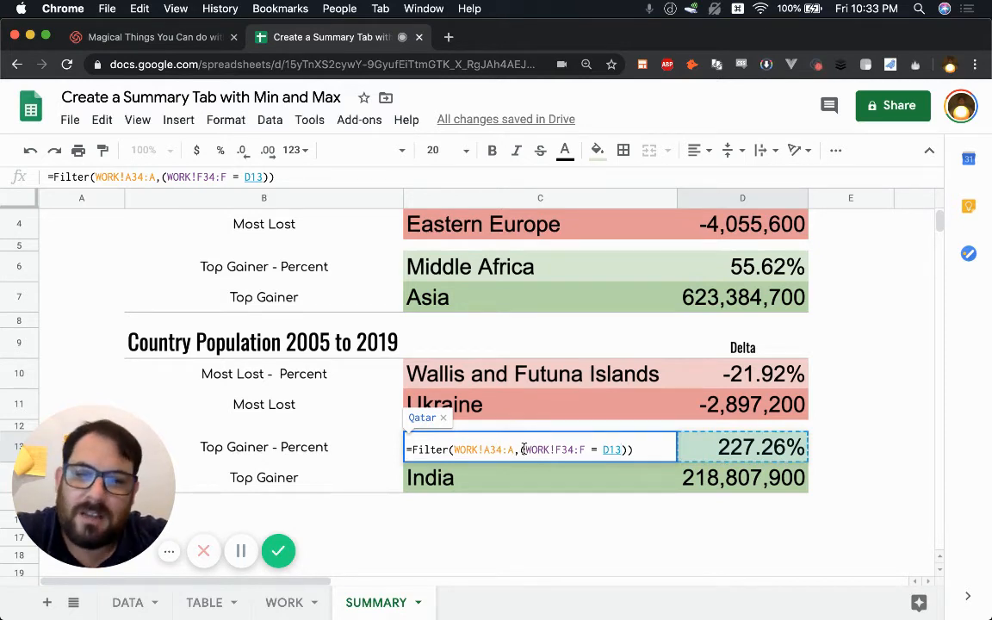
left_click_drag(525, 449, 626, 440)
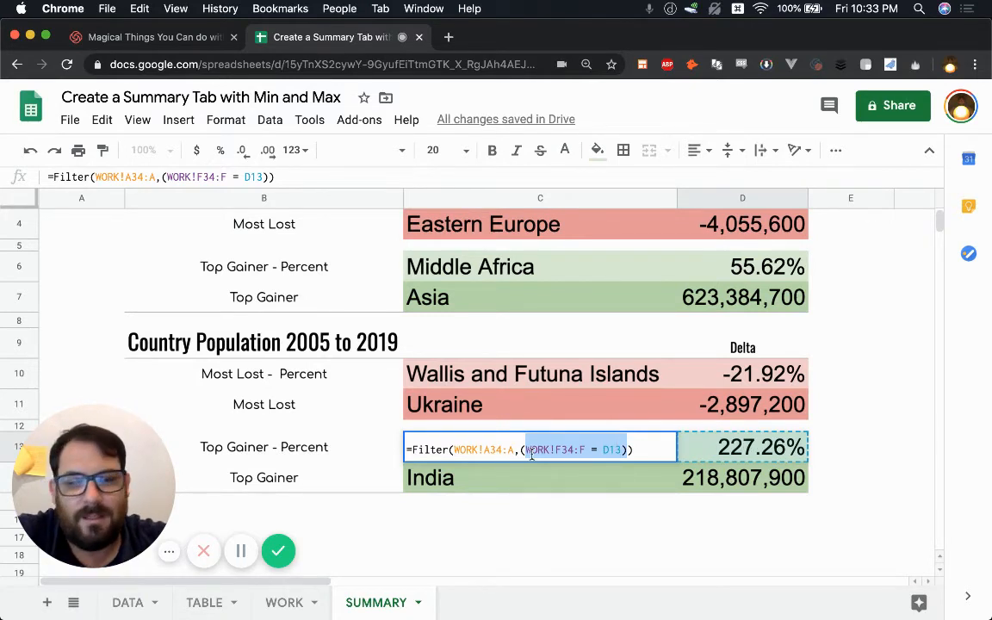
left_click(630, 448)
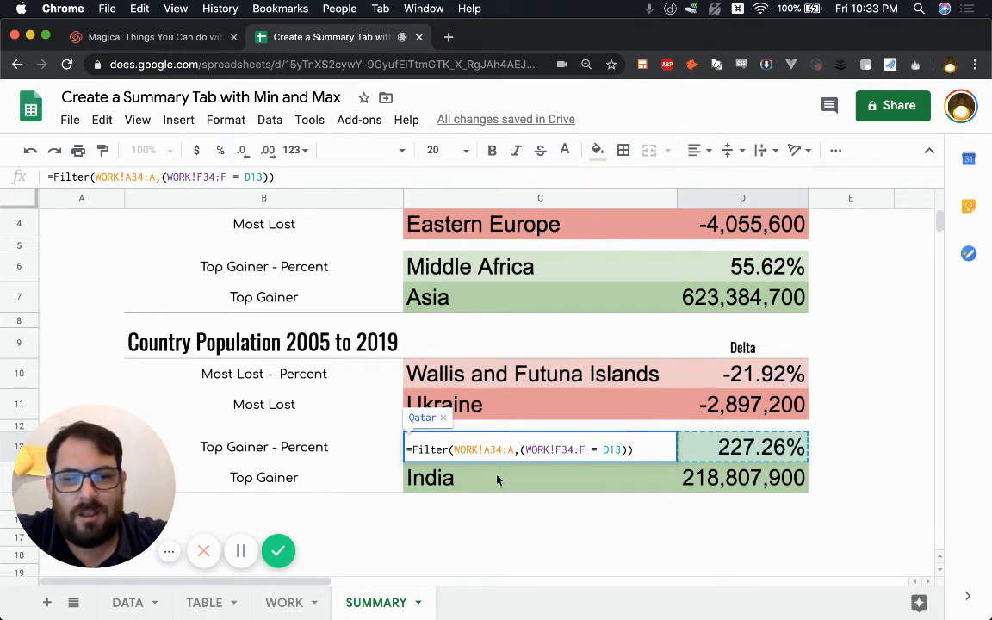
key("Return")
Step: Remove the max(WORK!E34:E) expression from the FILTER condition in C14
double_click(530, 474)
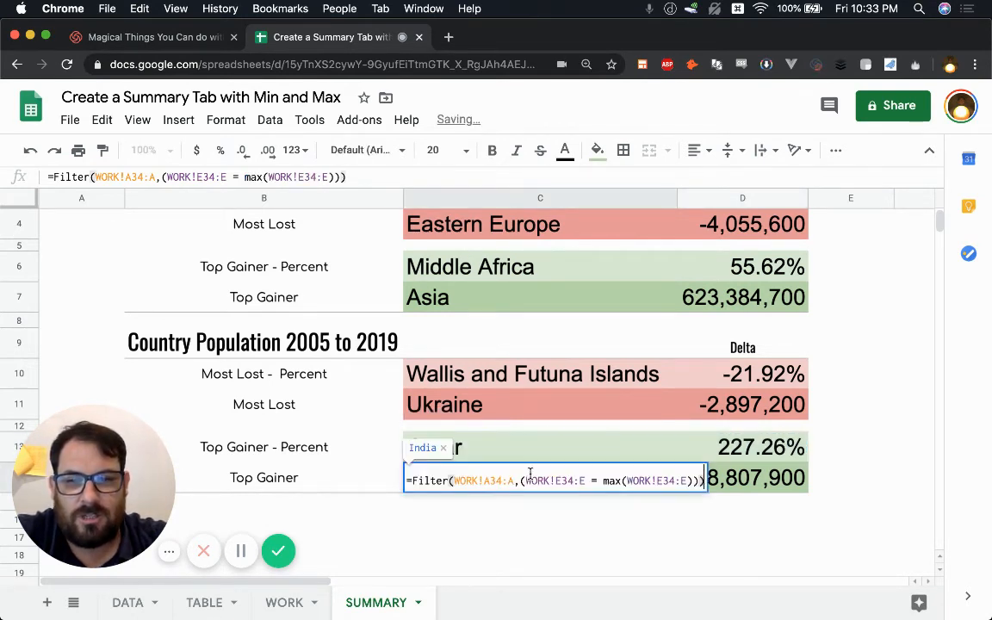
left_click(289, 476)
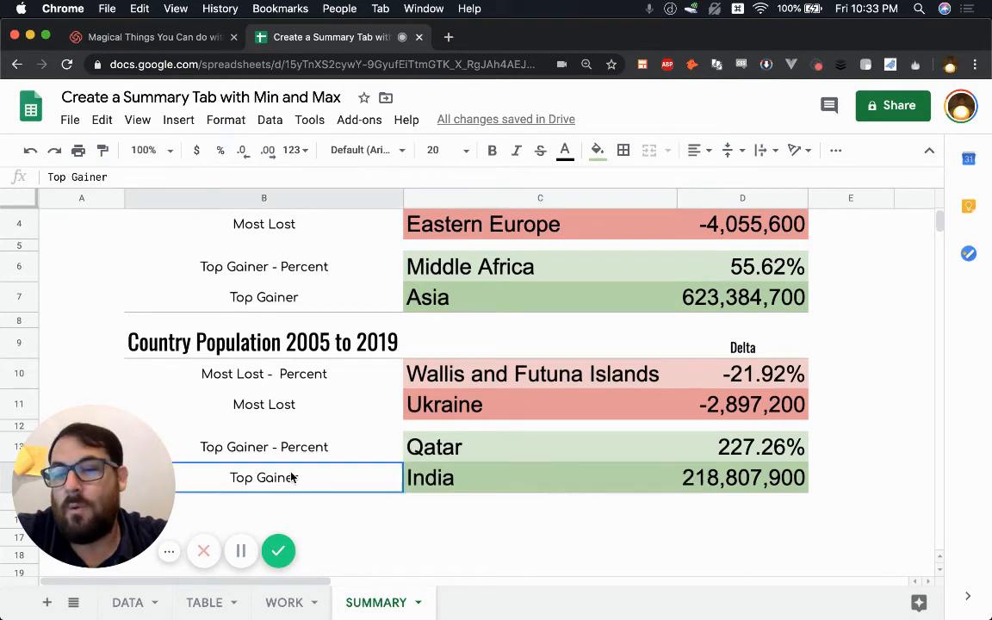
left_click(547, 485)
double_click(547, 485)
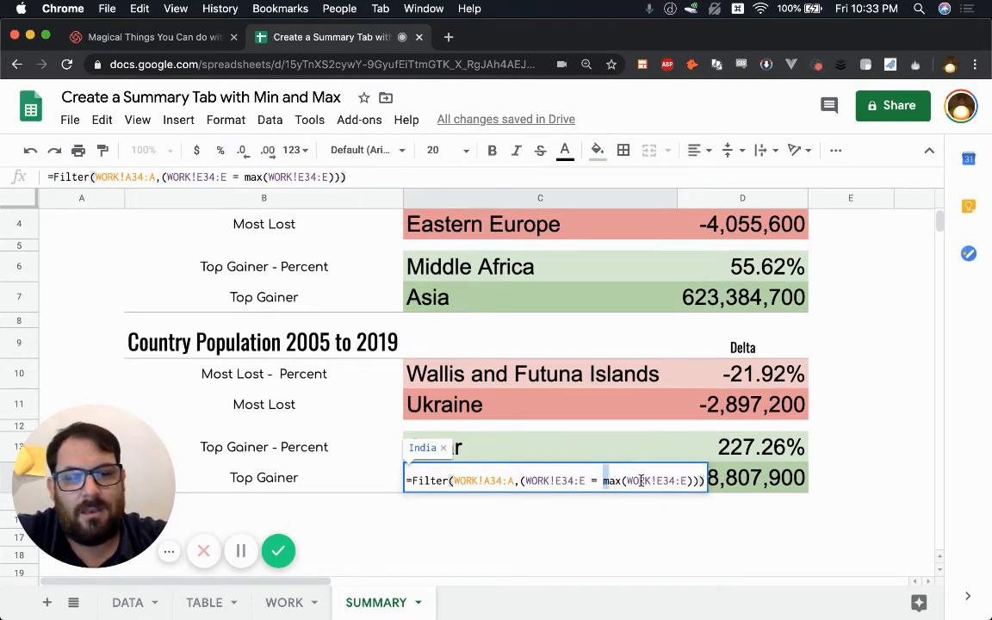
left_click_drag(603, 481, 698, 480)
key("BackSpace")
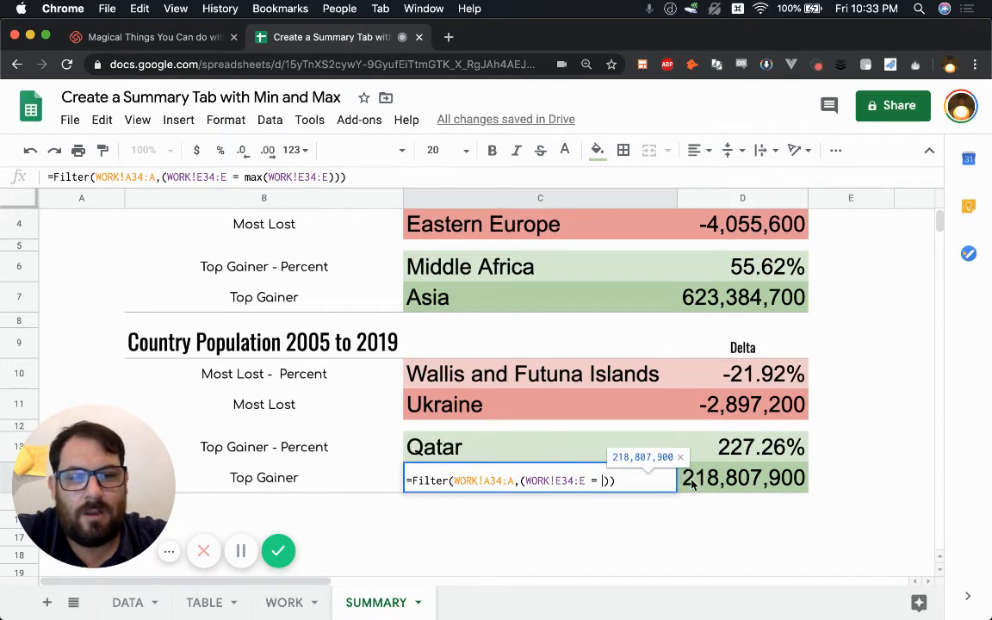
Step: Change C14's FILTER condition to WORK!E34:E >1000000 and look through the countries it lists
key("BackSpace")
key("BackSpace")
type(">")
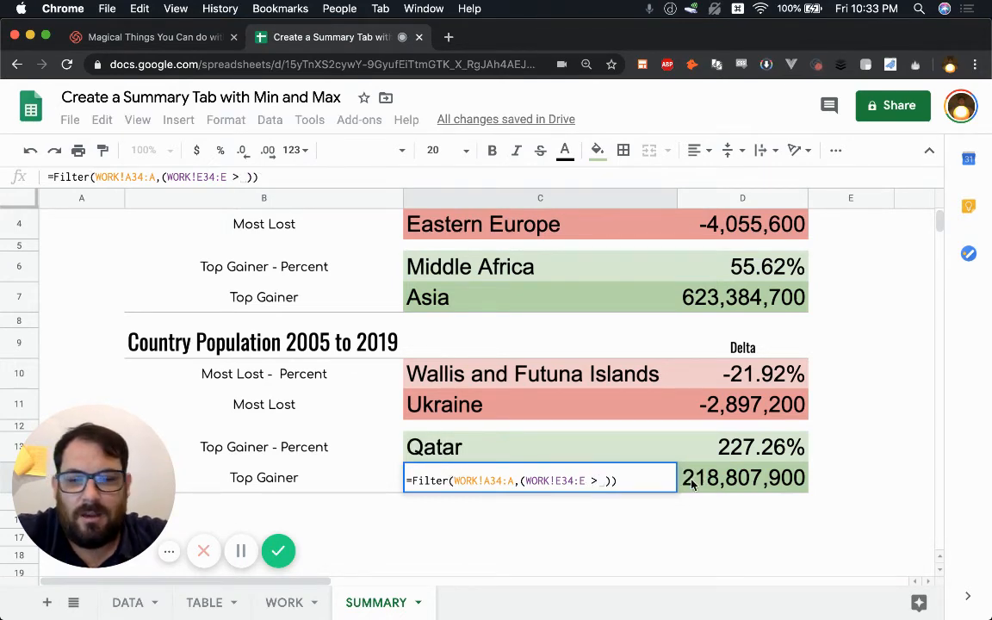
type("100")
key("BackSpace")
key("BackSpace")
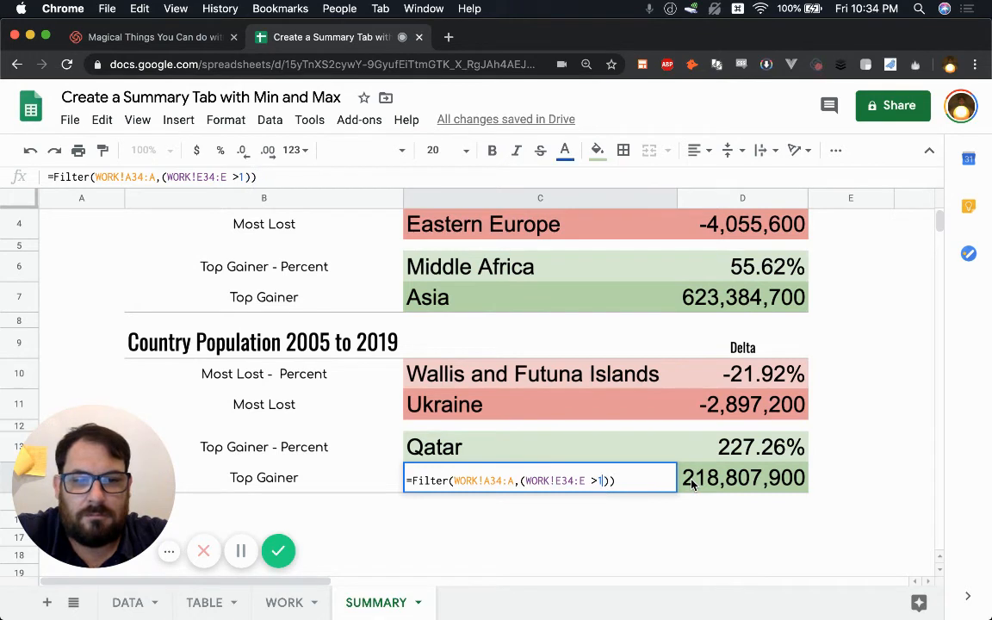
type(",000")
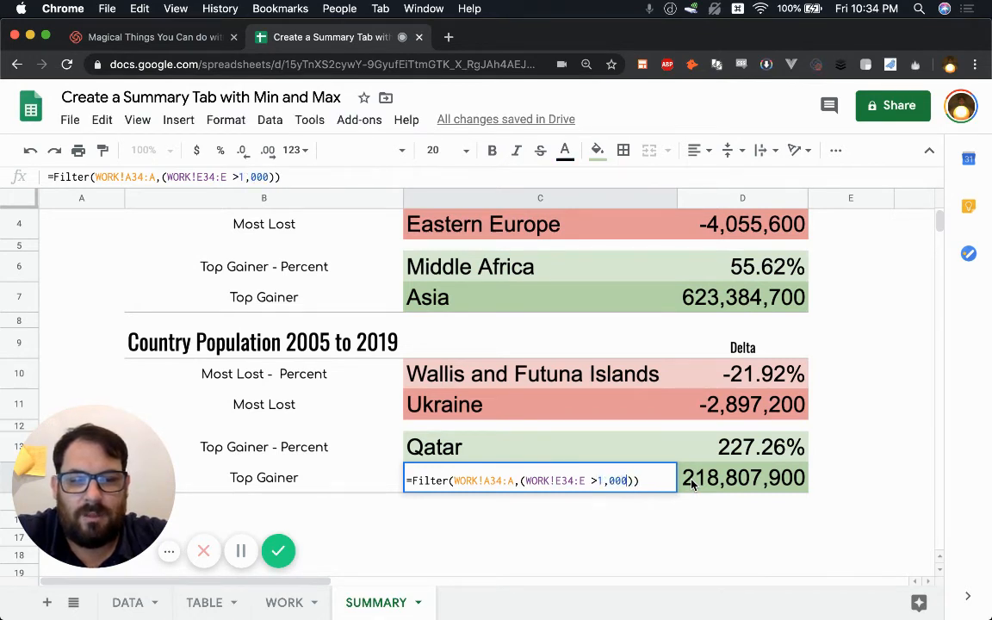
key("BackSpace")
key("BackSpace")
key("BackSpace")
key("BackSpace")
type("000000")
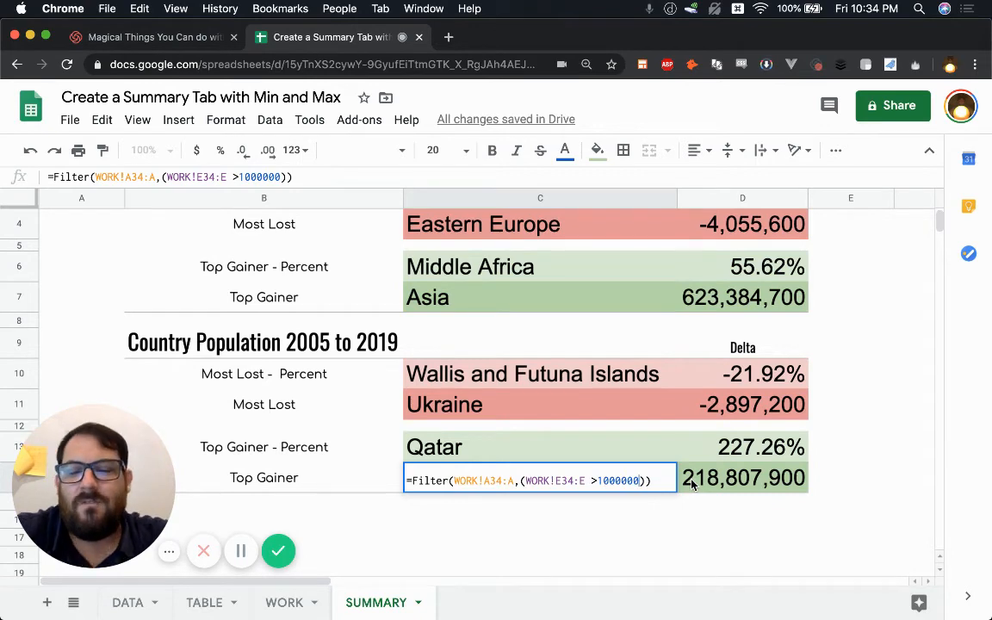
key("Return")
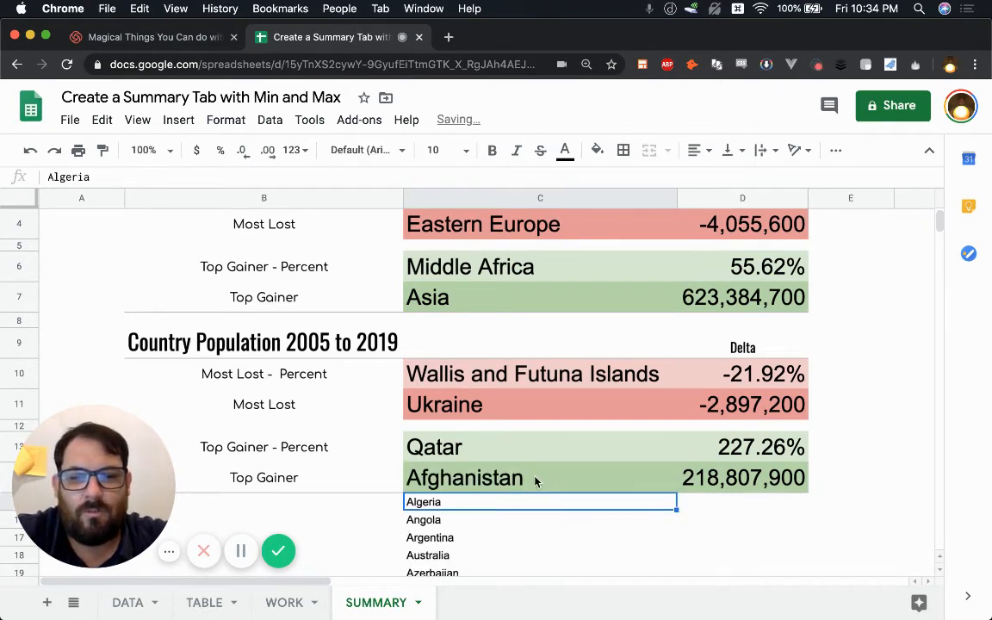
scroll(534, 481, "down", 10)
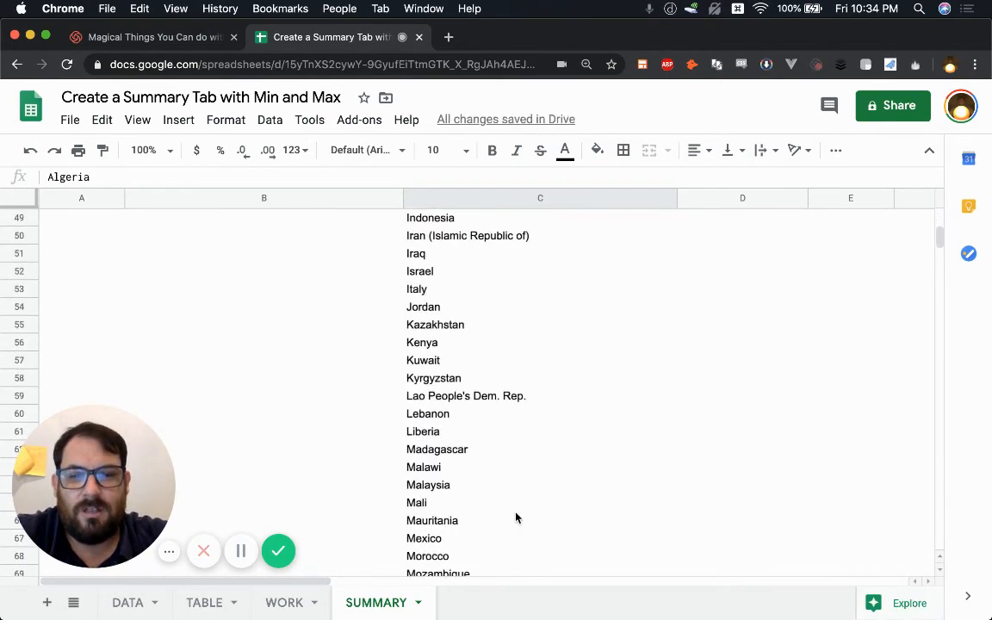
scroll(516, 518, "up", 10)
Step: Raise the threshold in C14's FILTER condition to 5000000 and look through the resulting country list
left_click(595, 558)
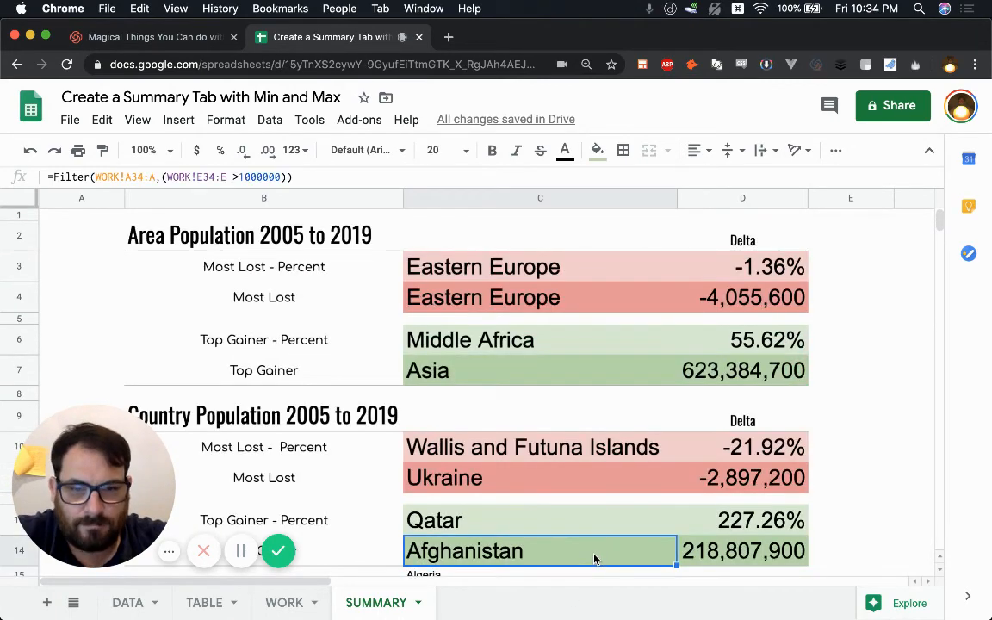
double_click(606, 552)
key("BackSpace")
key("BackSpace")
type("5")
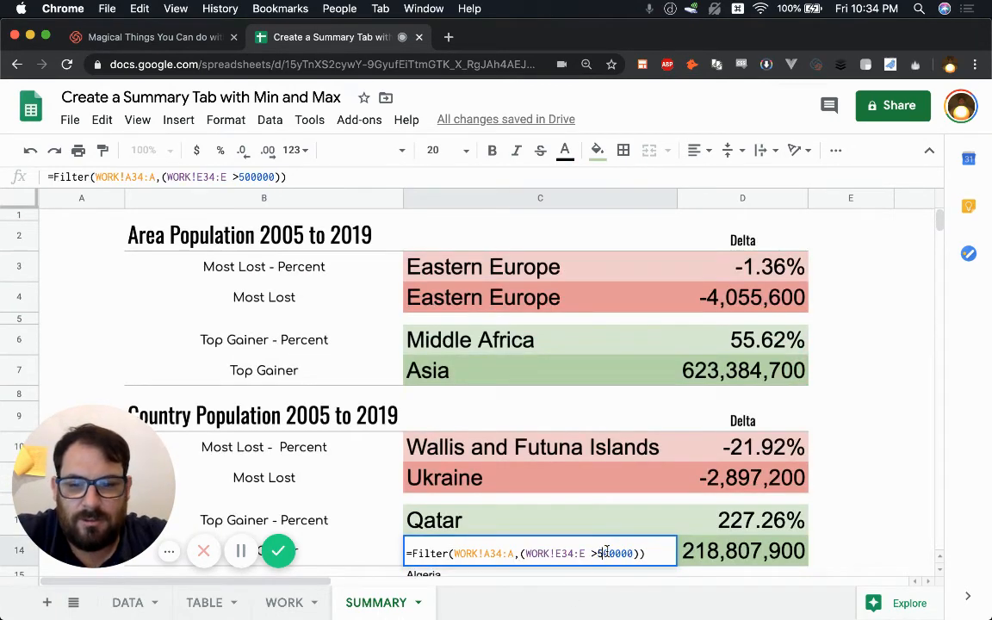
key("Return")
scroll(598, 533, "down", 5)
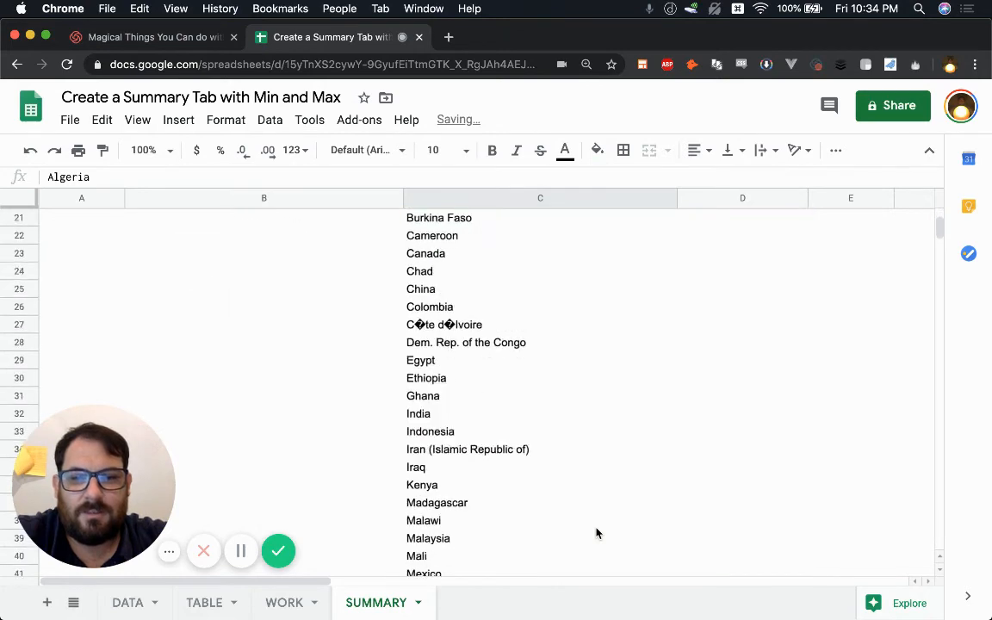
scroll(597, 533, "up", 5)
Step: Raise the threshold in C14's FILTER condition to 10000000 and review the shortened country list
left_click(617, 550)
double_click(636, 550)
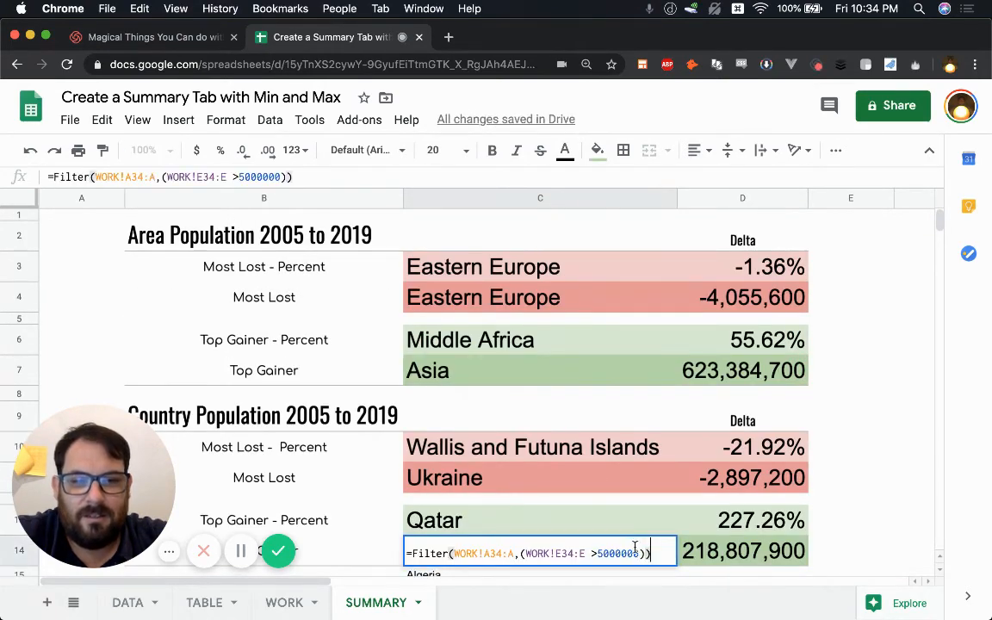
left_click(606, 552)
key("BackSpace")
type("1")
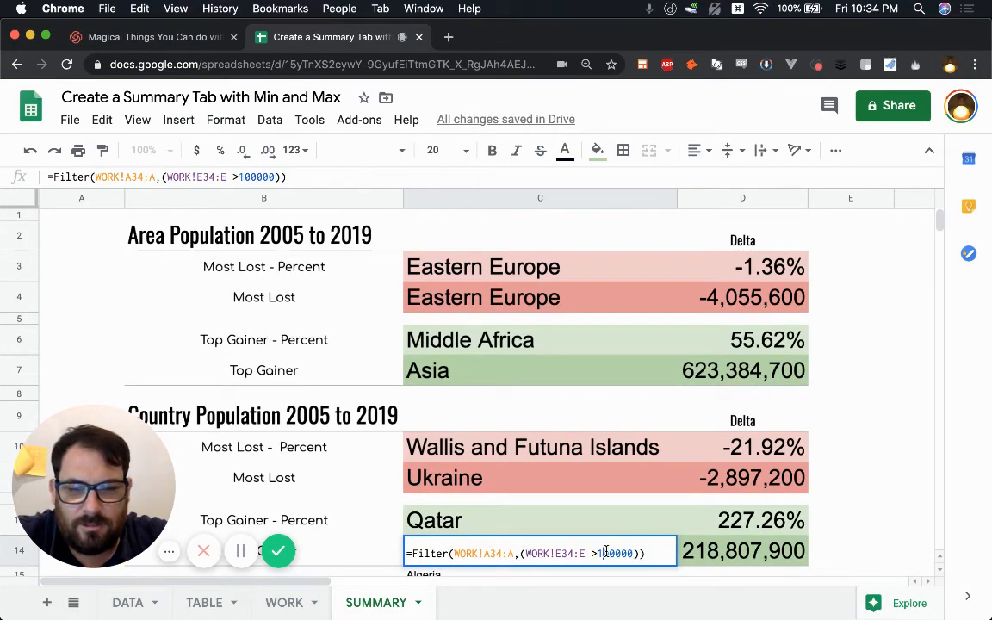
type("00")
key("Return")
left_click(582, 540)
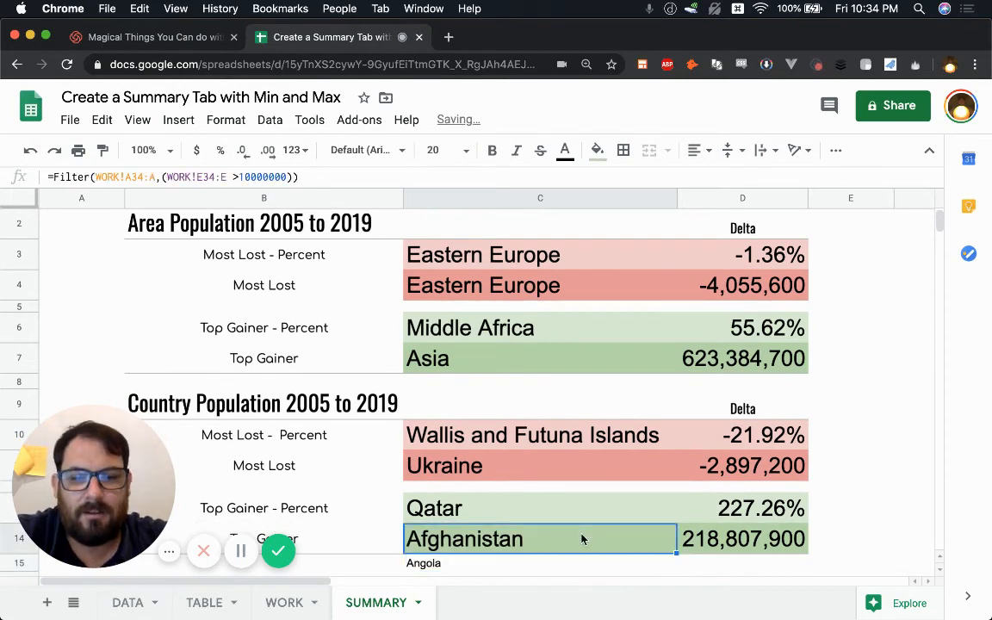
scroll(583, 539, "down", 10)
scroll(581, 539, "up", 10)
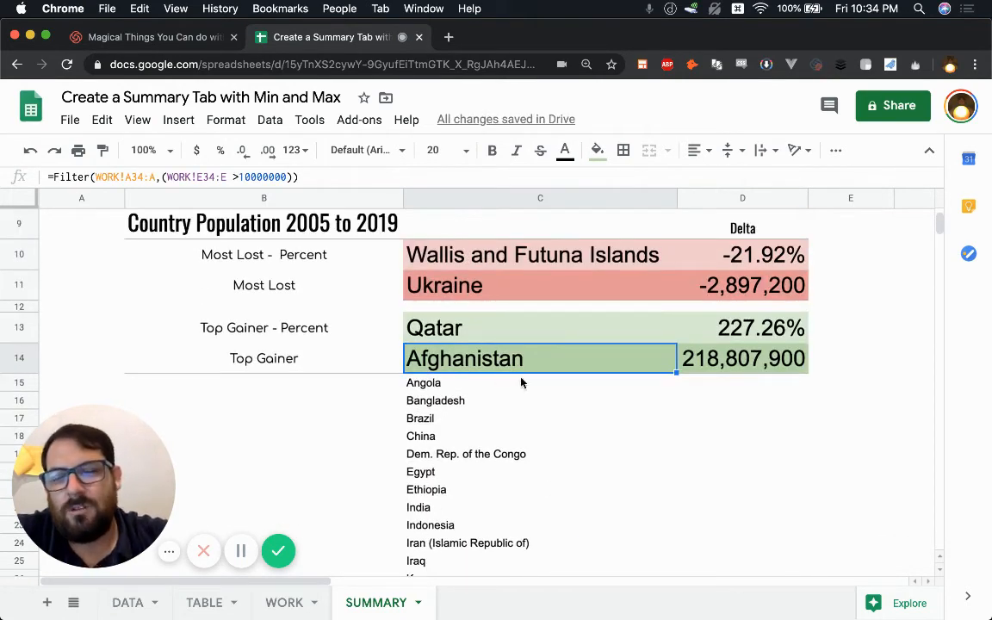
scroll(577, 457, "up", 3)
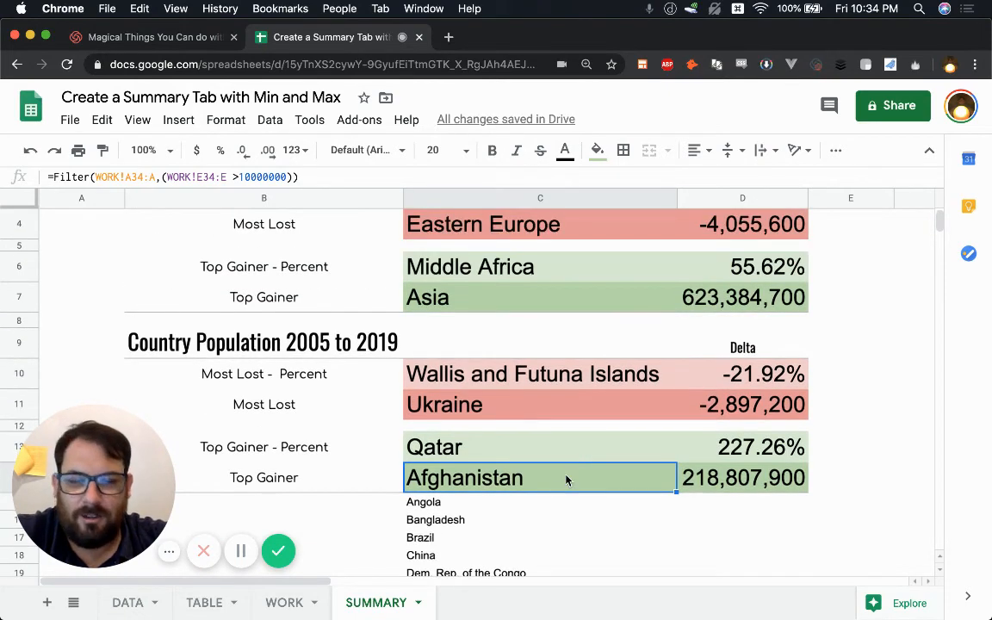
Step: Undo the three threshold edits in C14 to restore the max(WORK!E34:E) condition
double_click(570, 478)
left_click(672, 506)
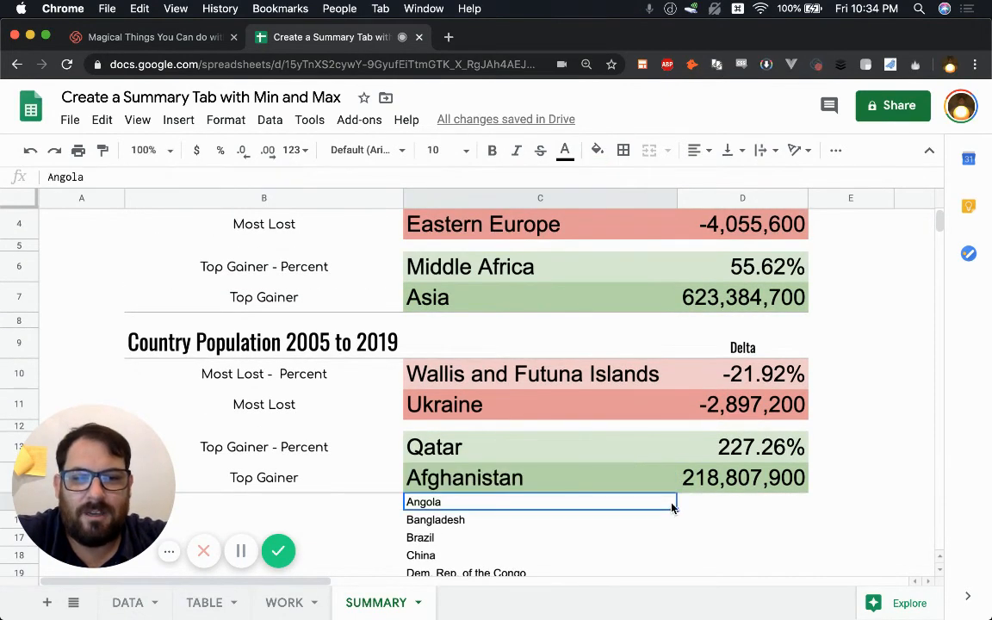
left_click(689, 499)
key("super+z")
key("super+z")
key("super+z")
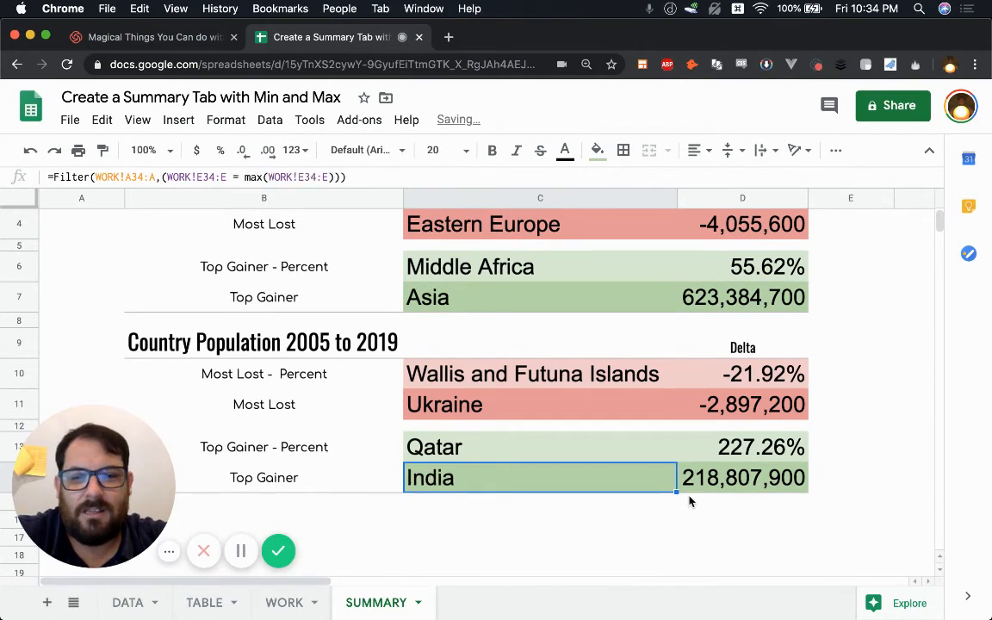
Step: Compare the max formula in D14 with the FILTER formula in C14
left_click(696, 481)
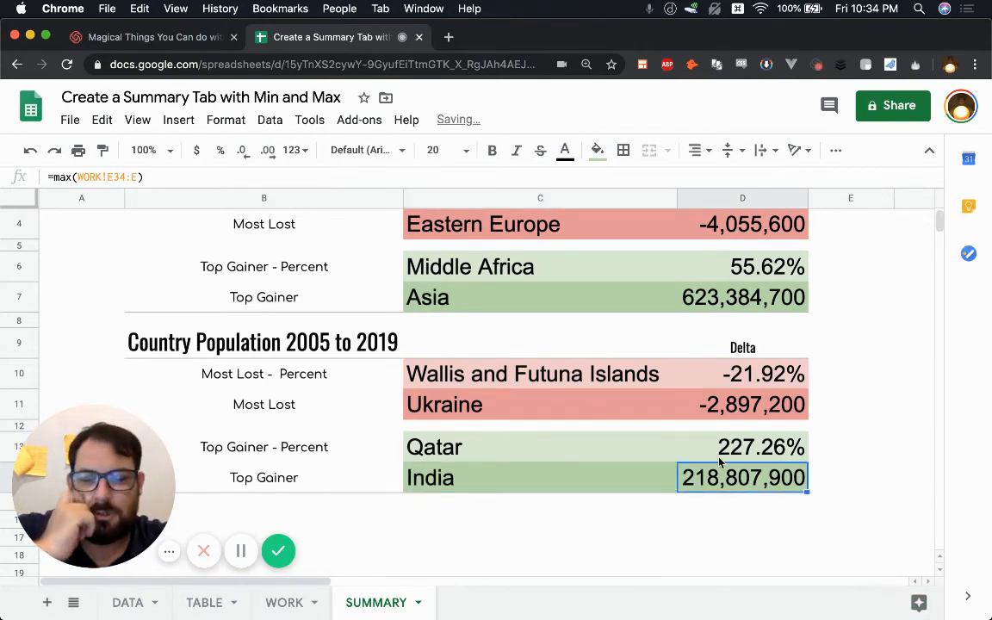
left_click(619, 474)
scroll(505, 405, "up", 2)
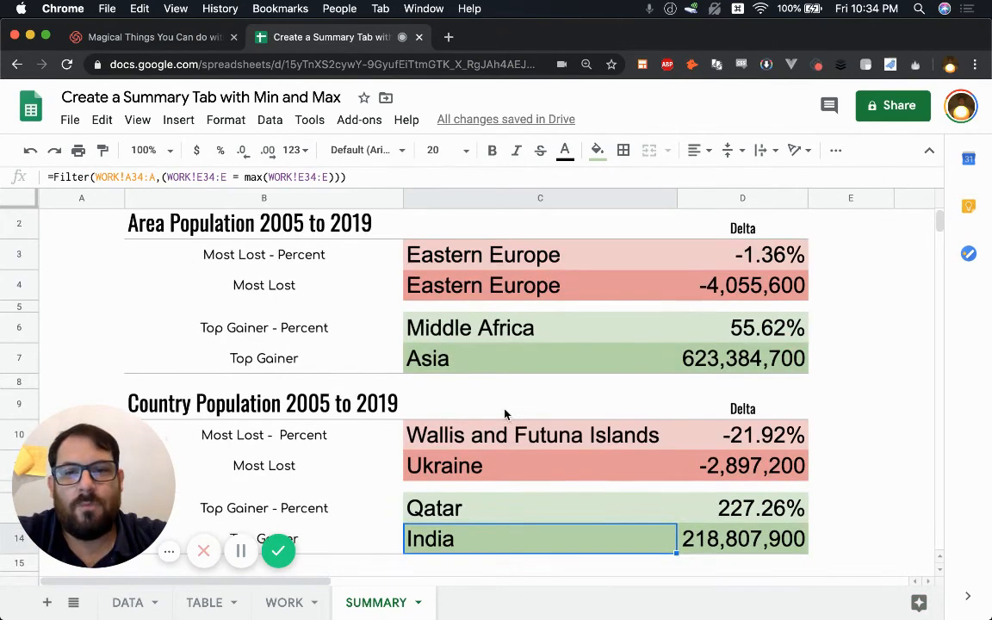
scroll(508, 404, "down", 1)
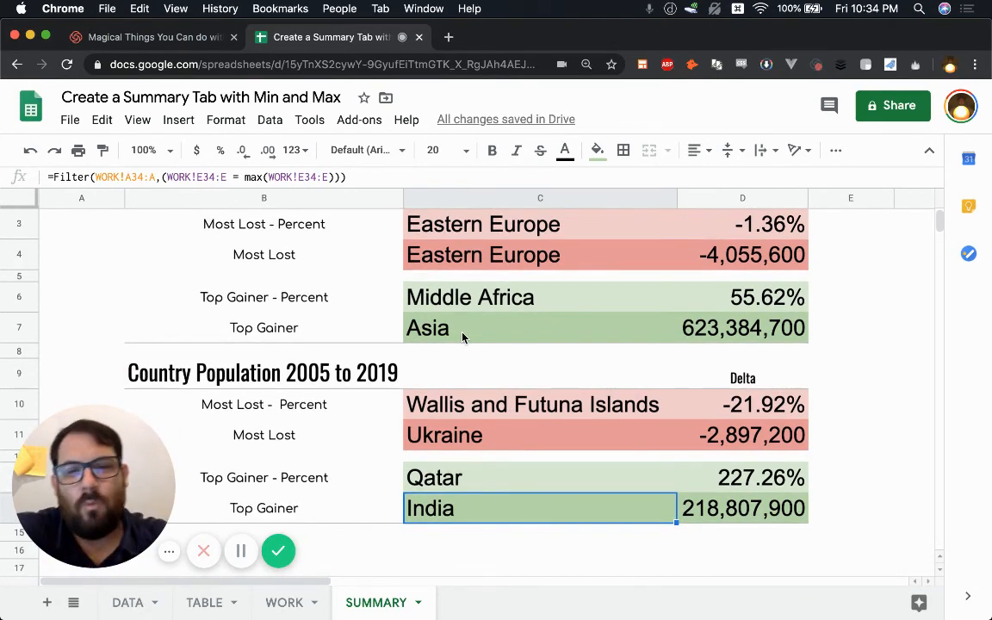
scroll(463, 336, "up", 1)
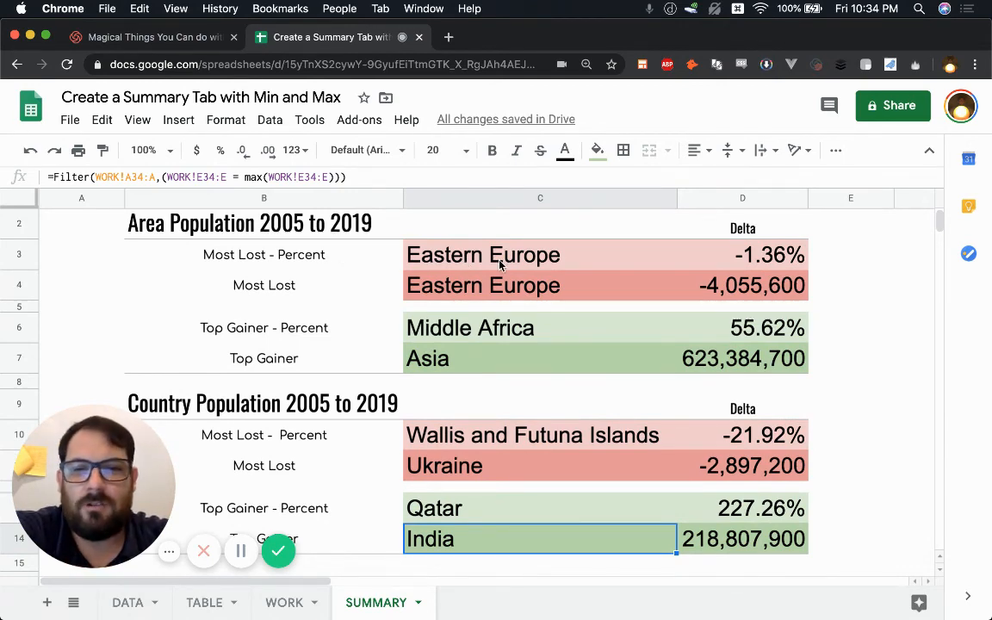
Step: Inspect the formulas in C3 and C4 of the Area Population section
left_click(93, 233)
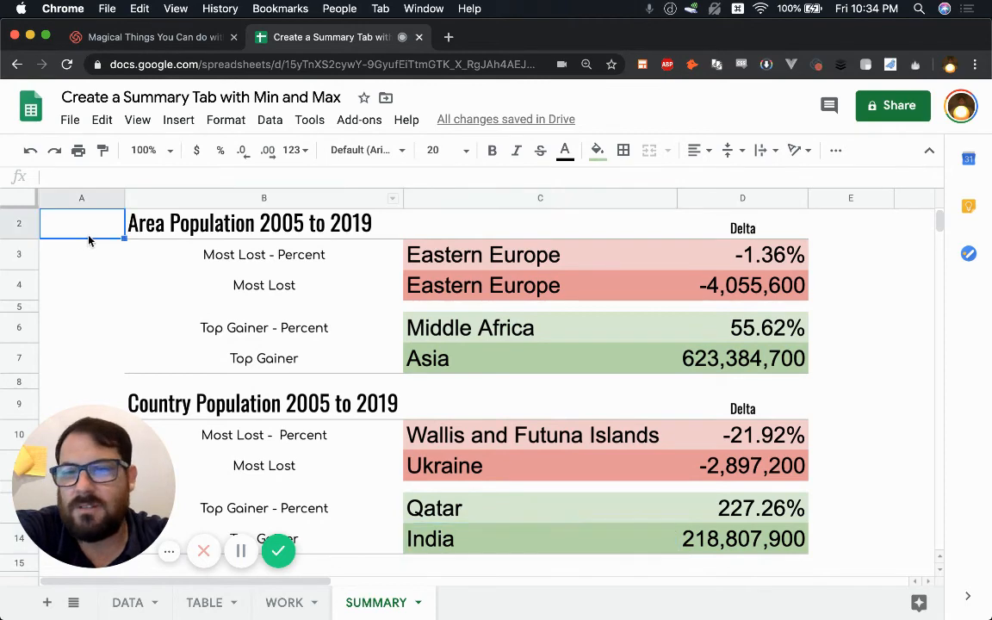
left_click(482, 255)
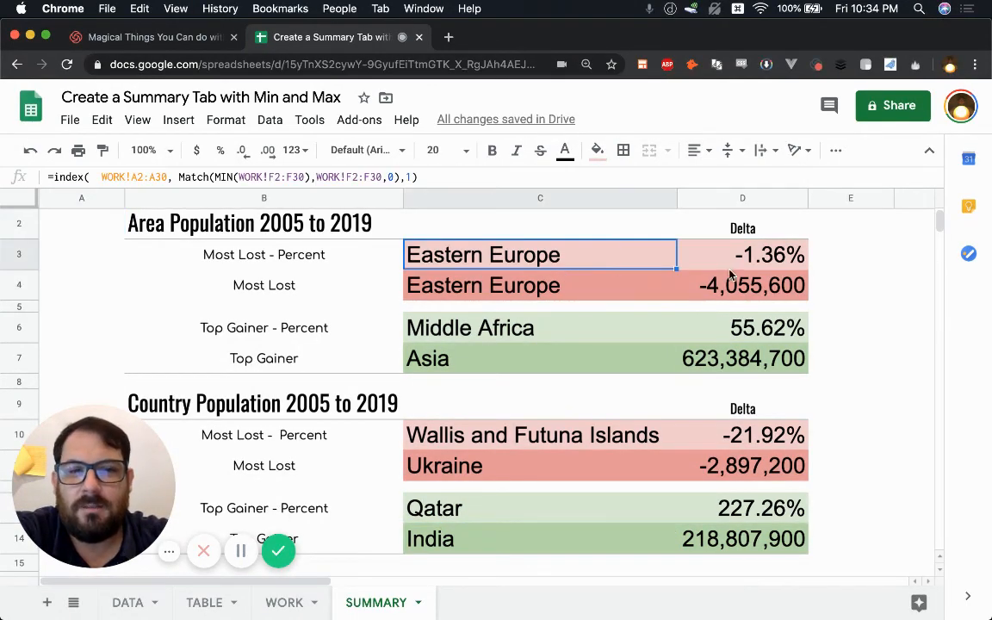
left_click(473, 289)
left_click(345, 227)
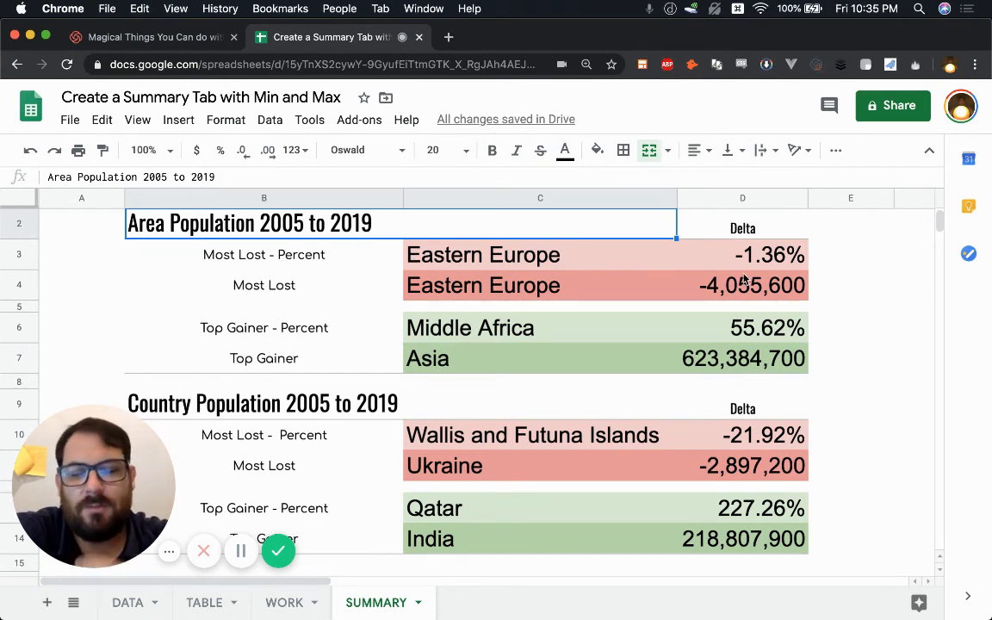
left_click(618, 262)
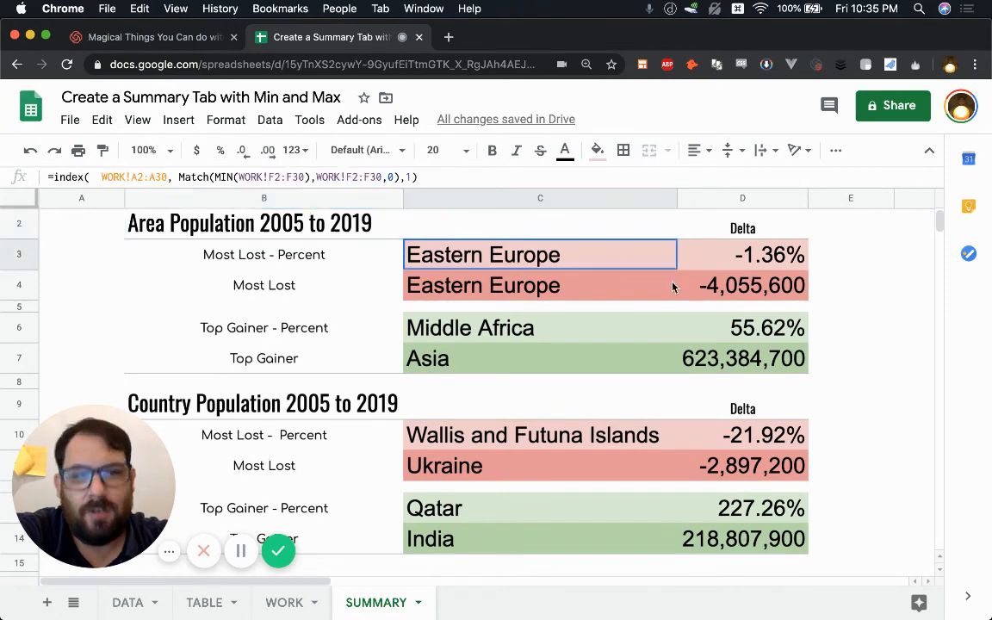
Step: Review the Area Population results beside their Delta values, highlighting the Most Lost - Percent and Top Gainer rows
left_click_drag(631, 328, 687, 352)
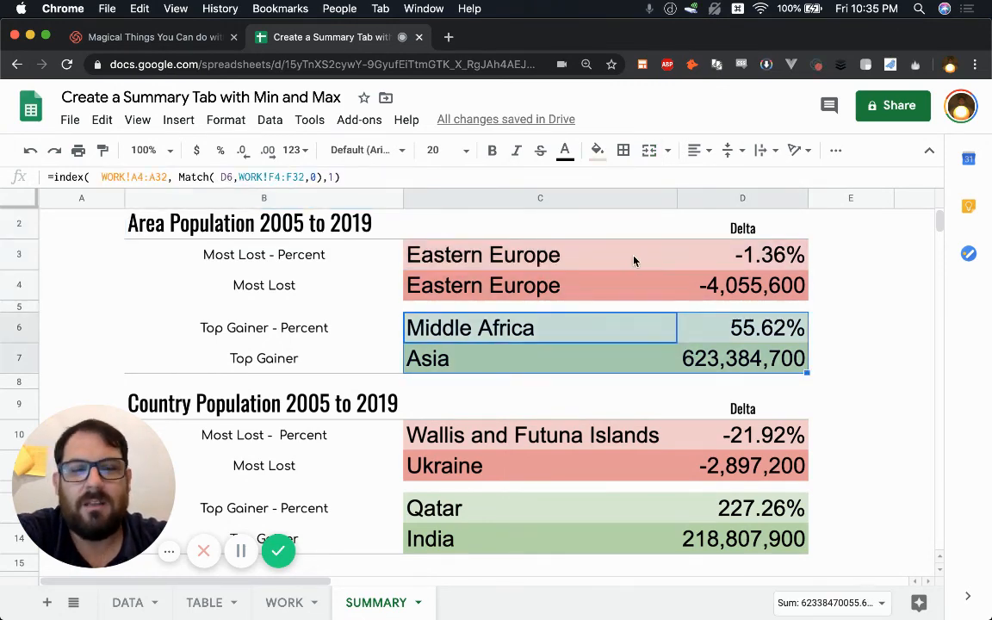
left_click_drag(634, 258, 722, 355)
left_click_drag(664, 260, 714, 273)
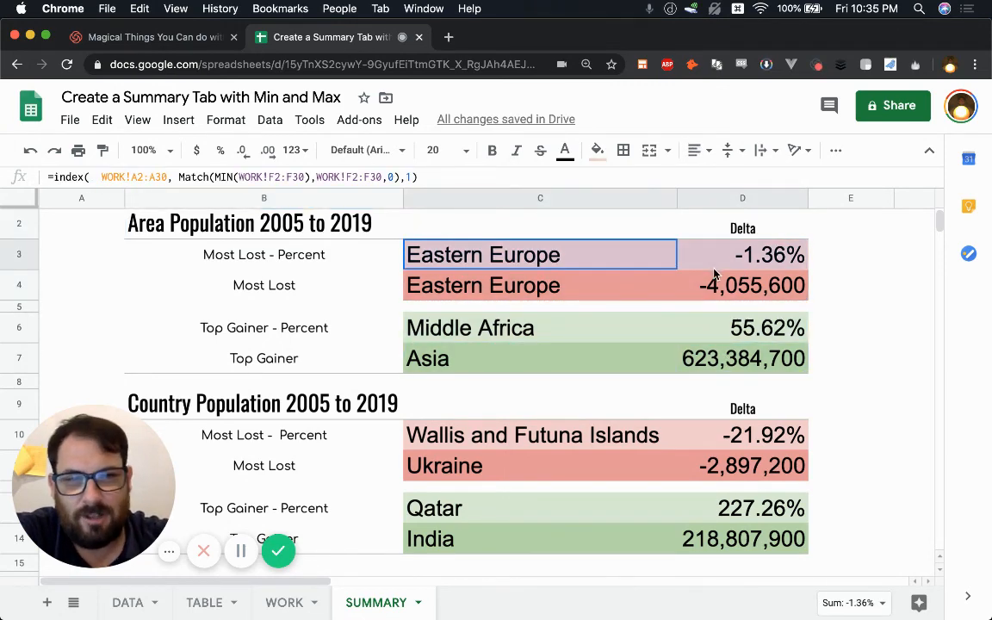
left_click_drag(670, 320, 710, 345)
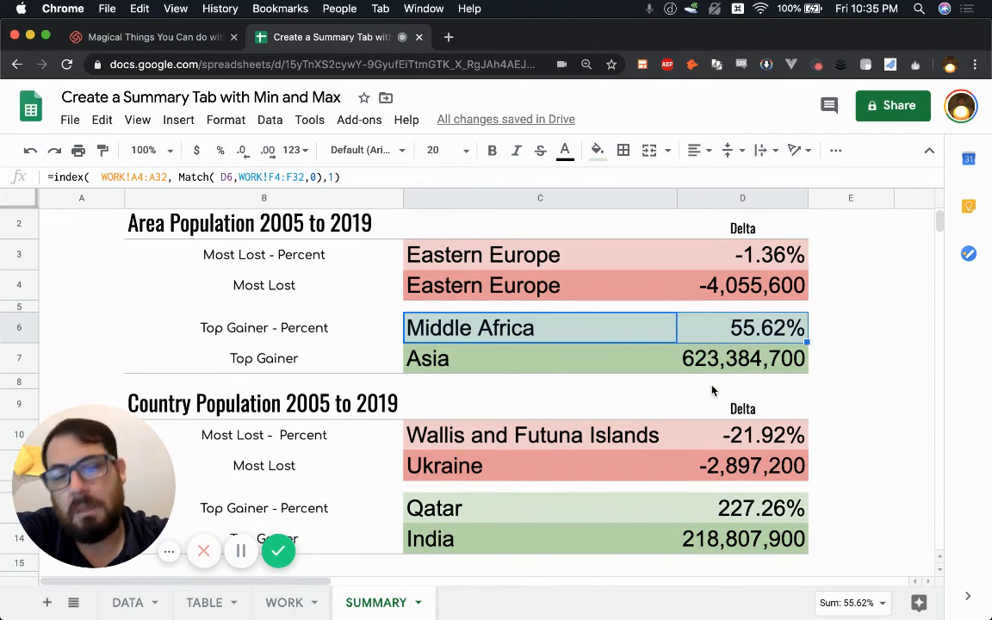
scroll(712, 391, "down", 2)
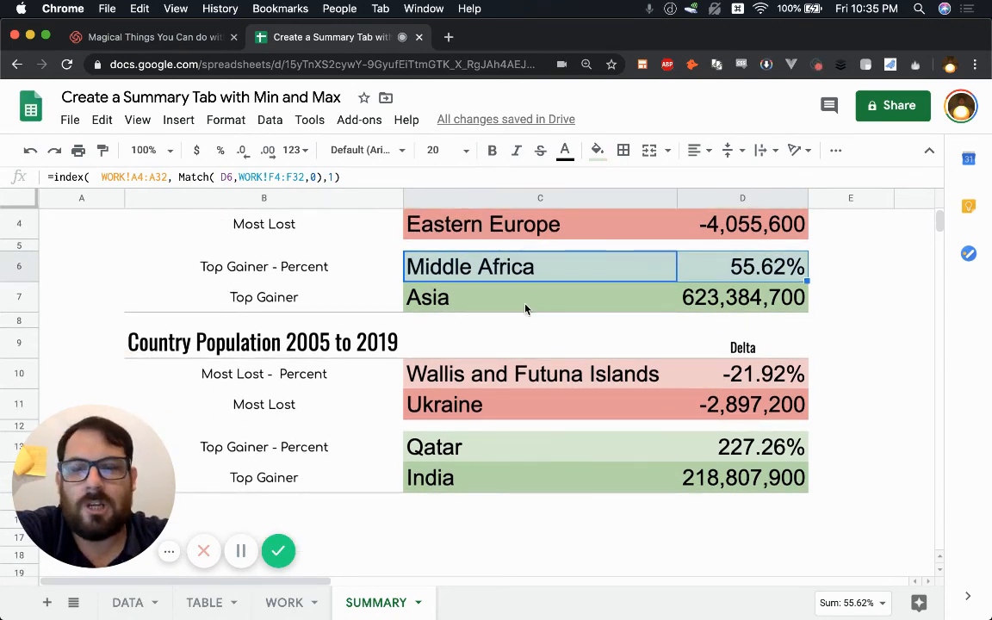
scroll(526, 309, "up", 1)
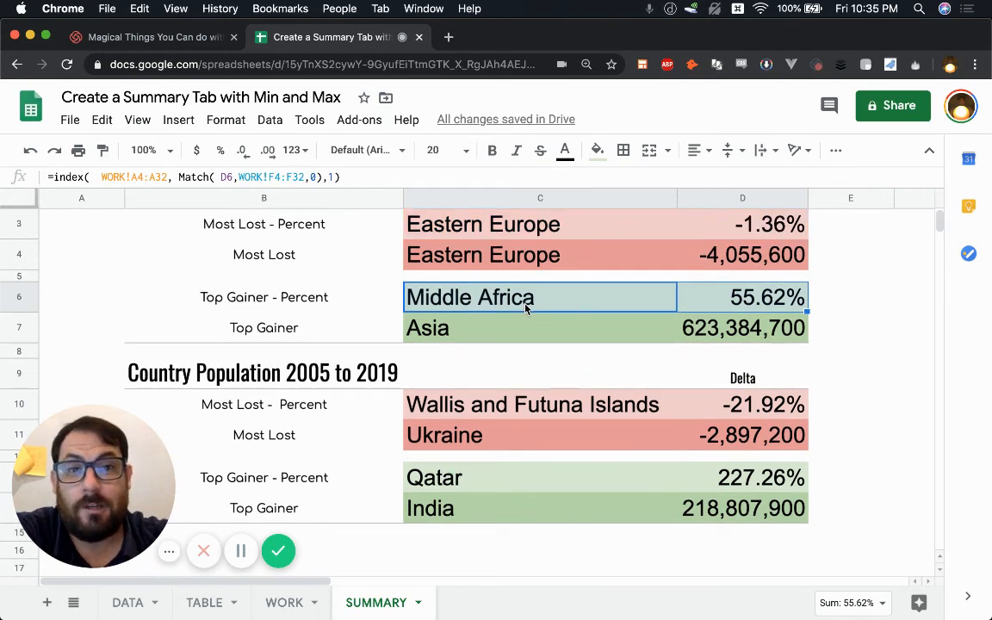
left_click(376, 248)
scroll(376, 248, "up", 1)
left_click_drag(289, 231, 492, 343)
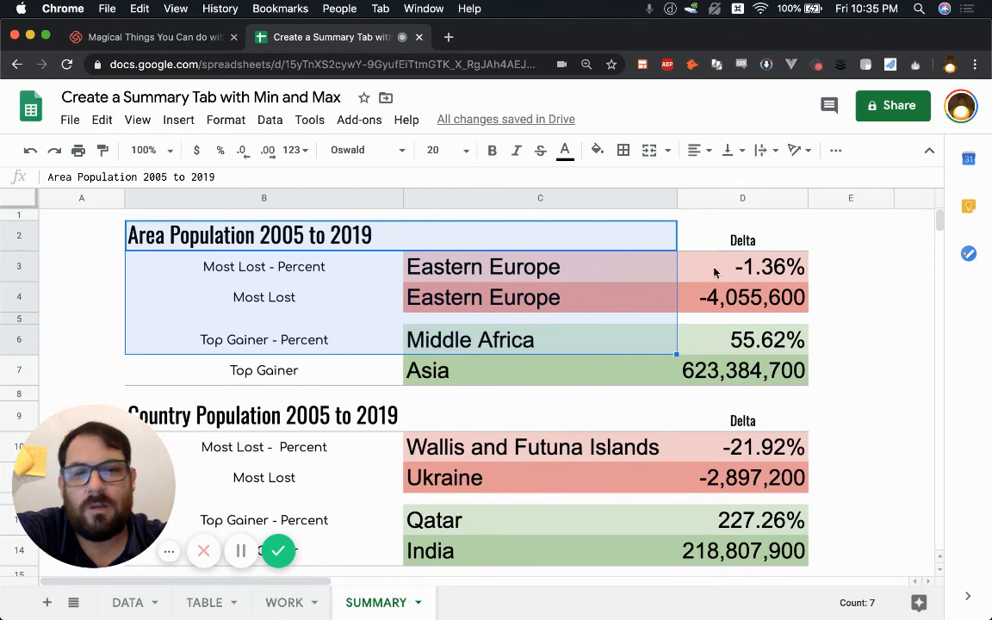
Step: Inspect the MIN formulas in D3 and D4 and the WORK ranges they reference
left_click(757, 272)
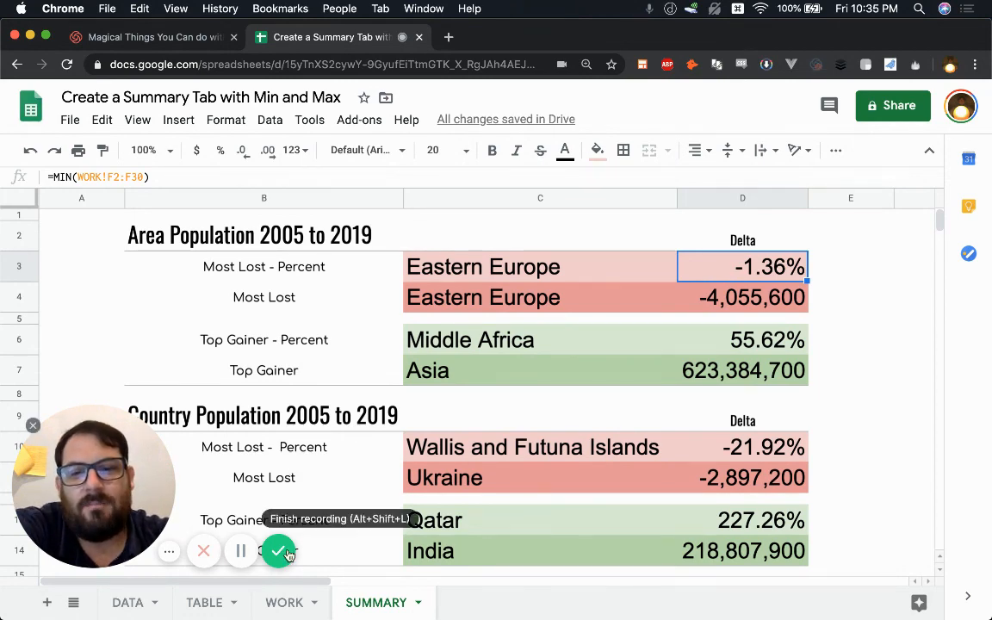
double_click(737, 269)
left_click(730, 299)
double_click(730, 299)
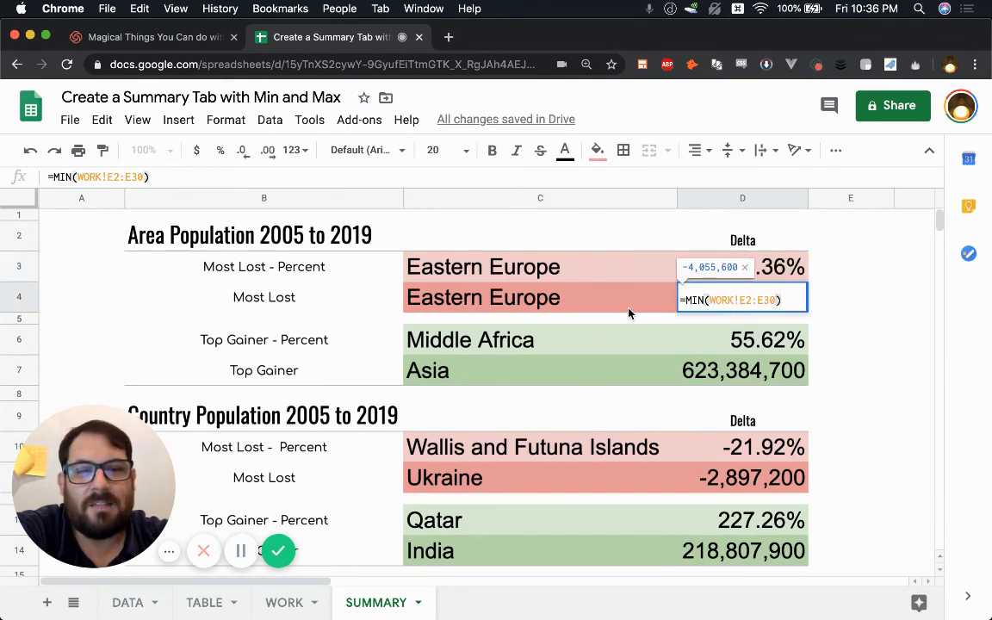